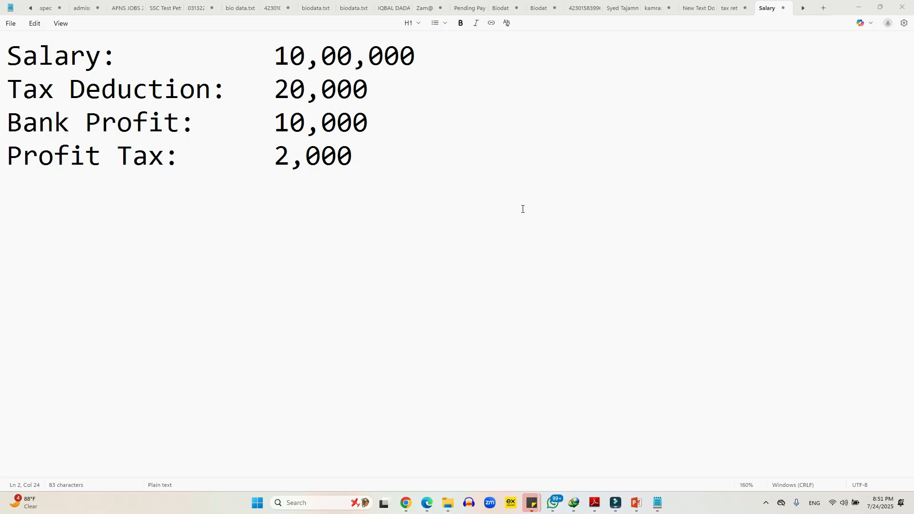
Review the salary, tax deduction, bank profit and profit tax amounts listed in the Salary note.
left_click_drag(442, 60, 12, 57)
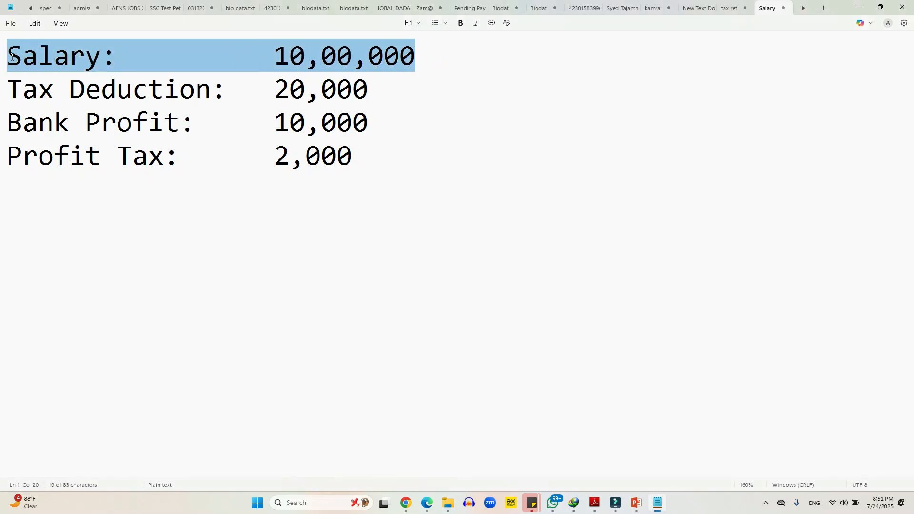
left_click(291, 63)
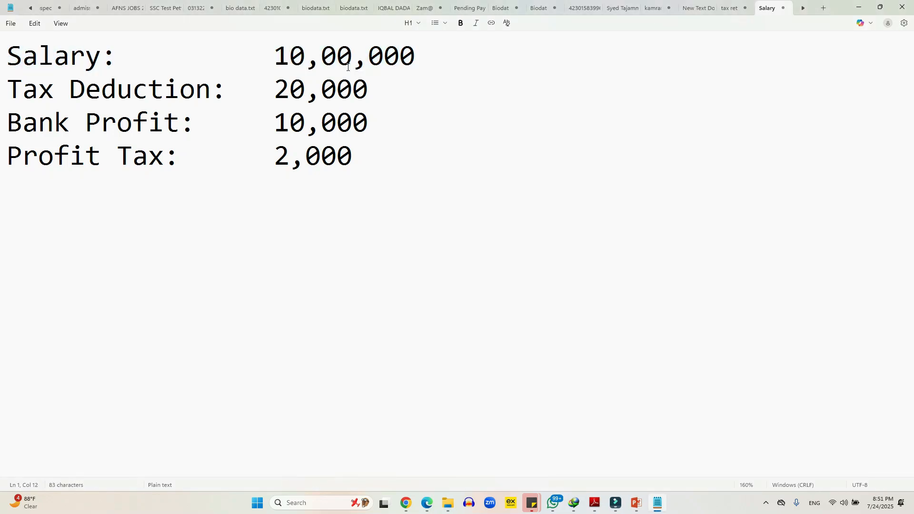
left_click_drag(376, 91, 11, 89)
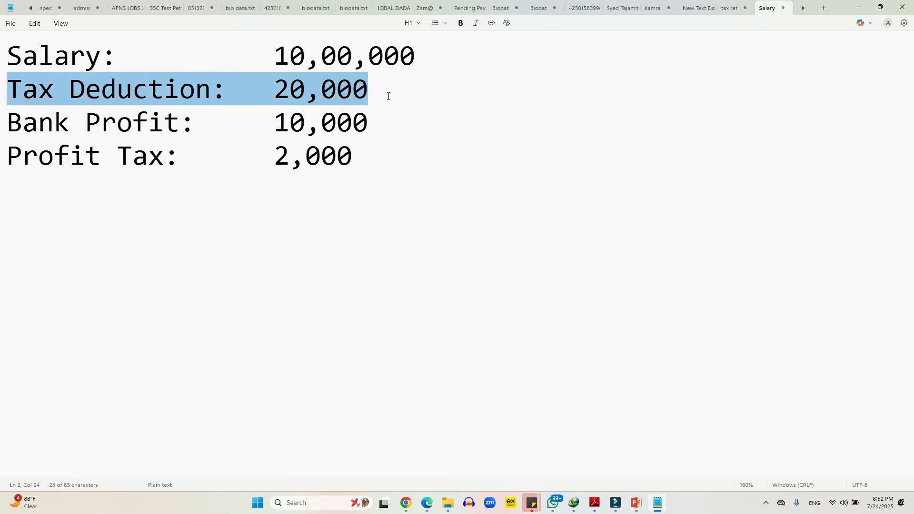
left_click_drag(378, 86, 2, 51)
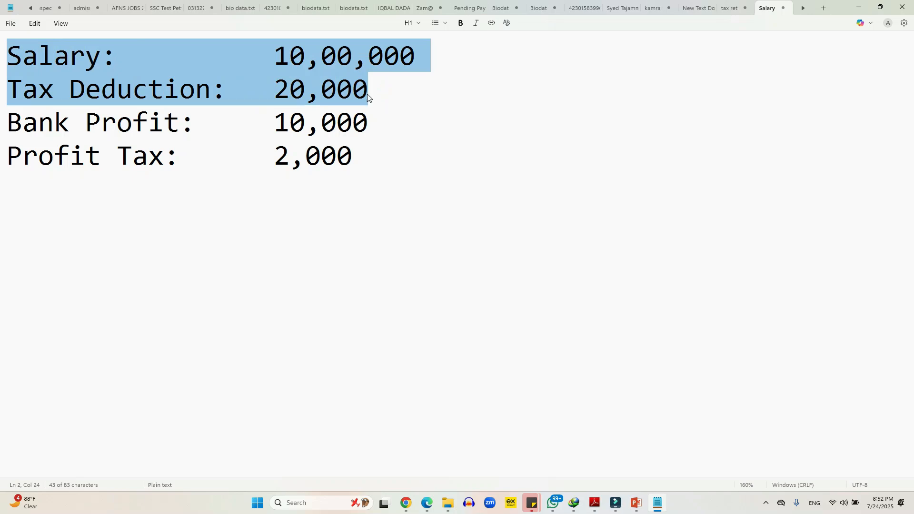
left_click(419, 95)
left_click_drag(403, 92, 1, 57)
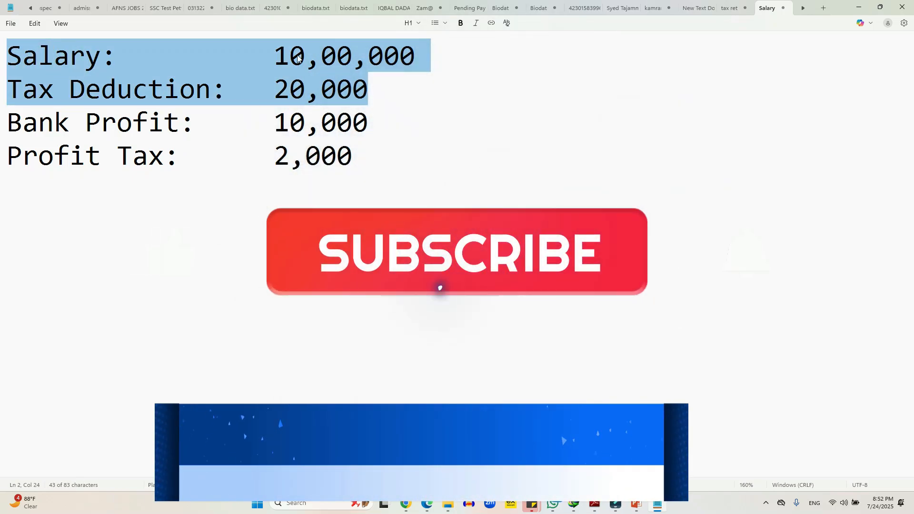
left_click(358, 58)
double_click(273, 90)
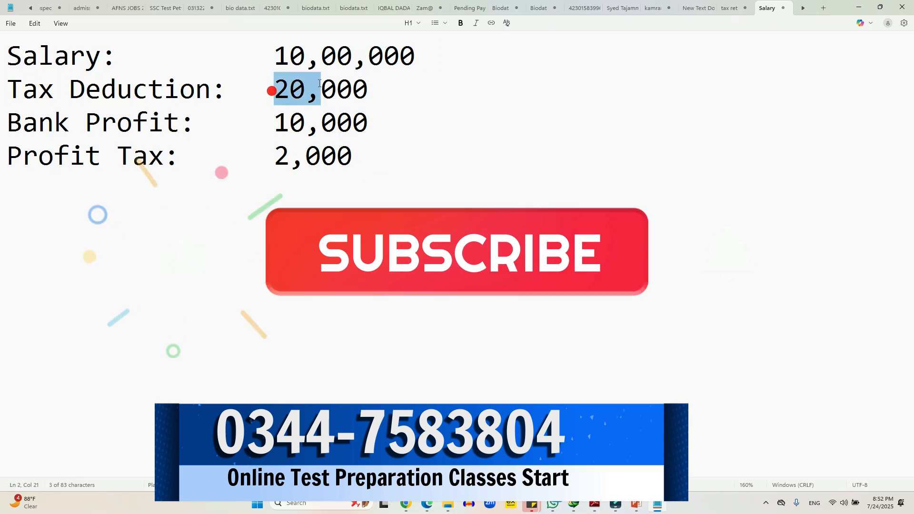
left_click_drag(274, 55, 417, 54)
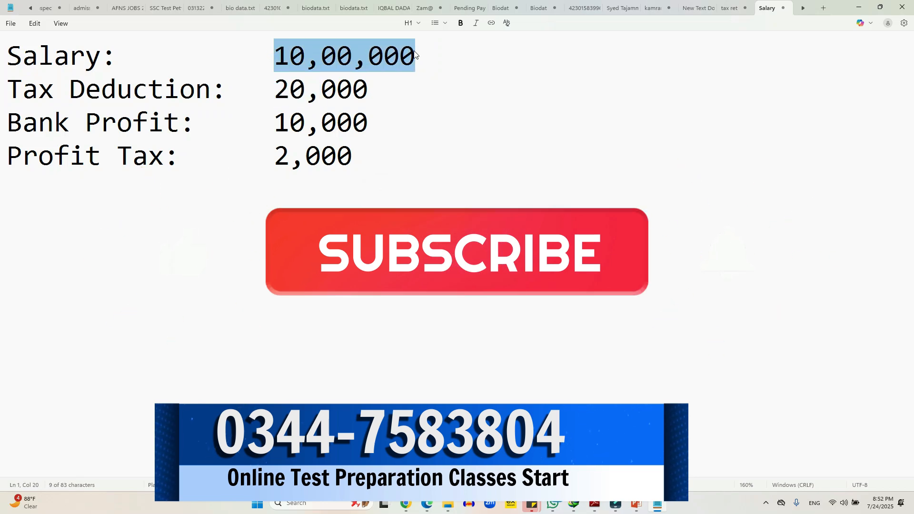
left_click_drag(278, 88, 8, 68)
left_click(336, 93)
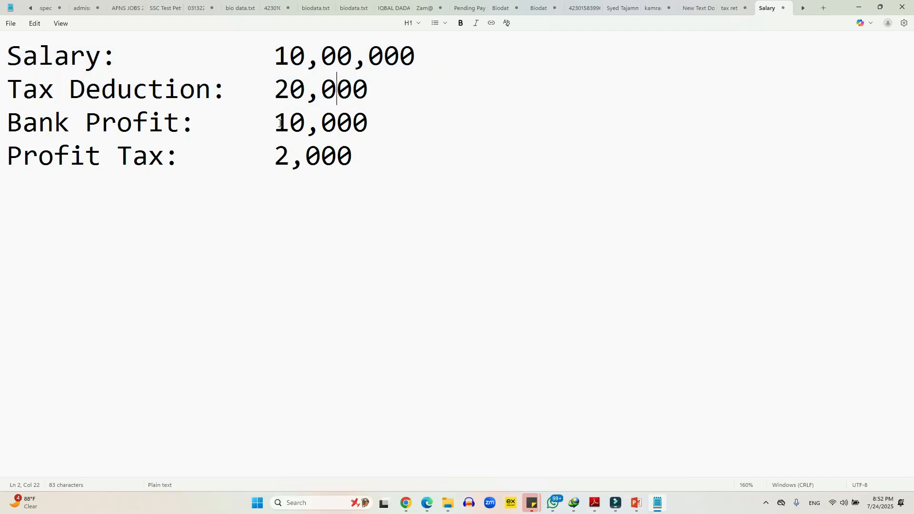
left_click_drag(278, 122, 371, 119)
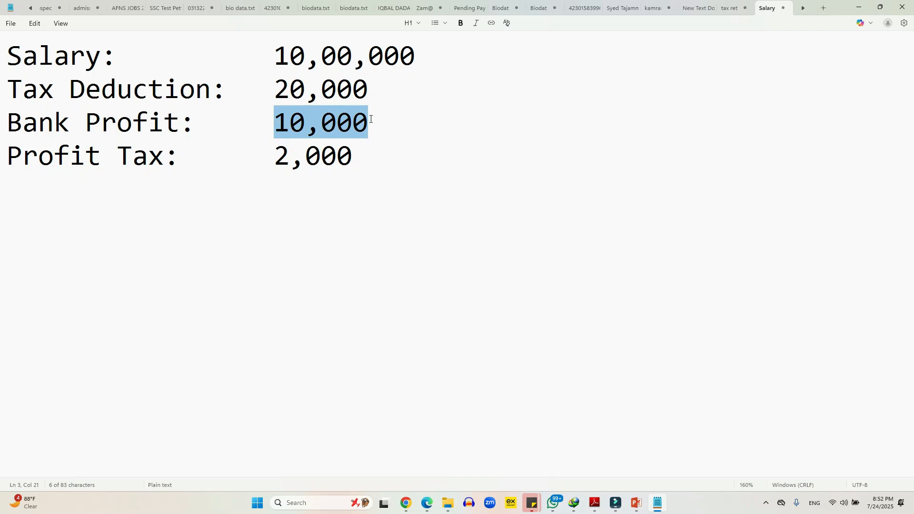
left_click_drag(360, 162, 270, 164)
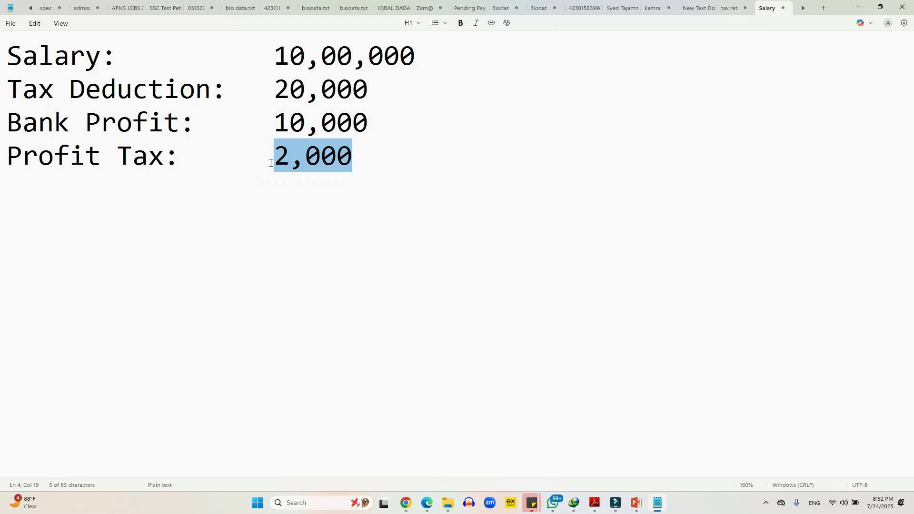
left_click(375, 130)
left_click_drag(274, 53, 448, 55)
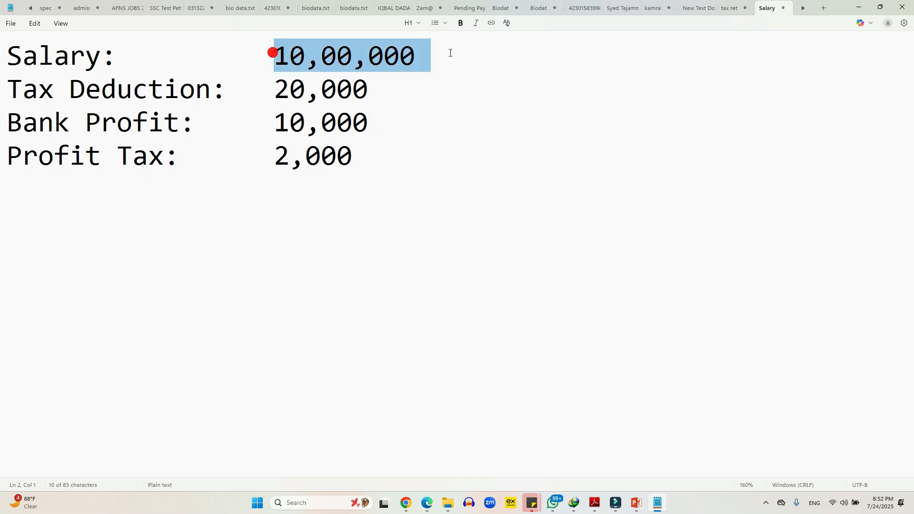
left_click_drag(265, 93, 291, 121)
left_click(269, 143)
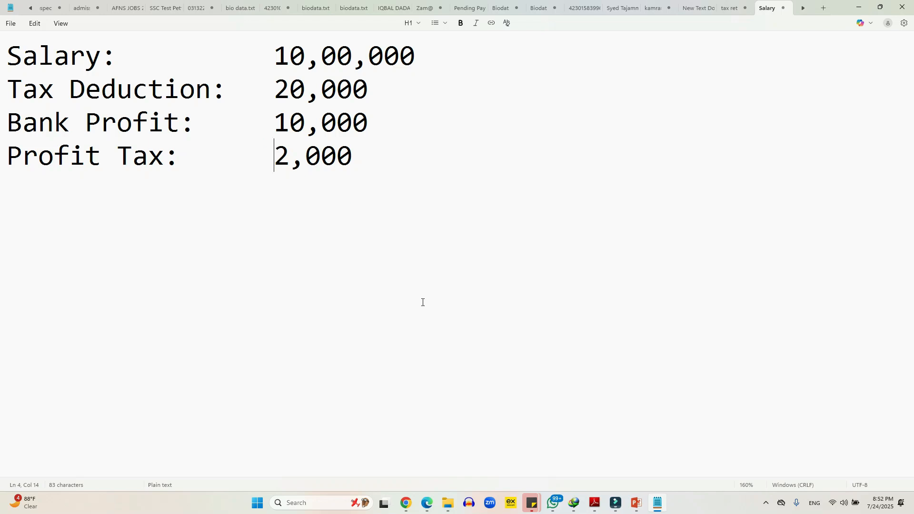
Switch to IRIS in Chrome, start the Simplified IT Return, and confirm presence in Pakistan for 183 days or more during Tax Year 2025.
left_click(406, 503)
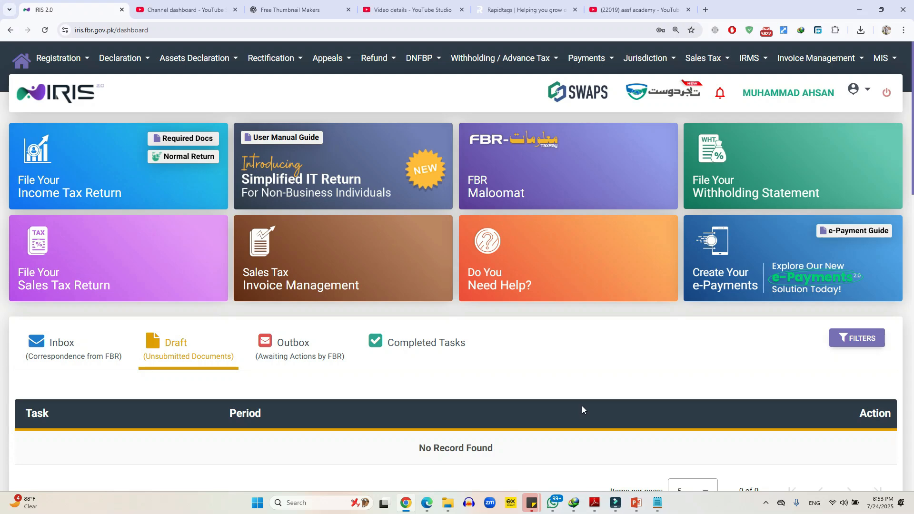
left_click(326, 179)
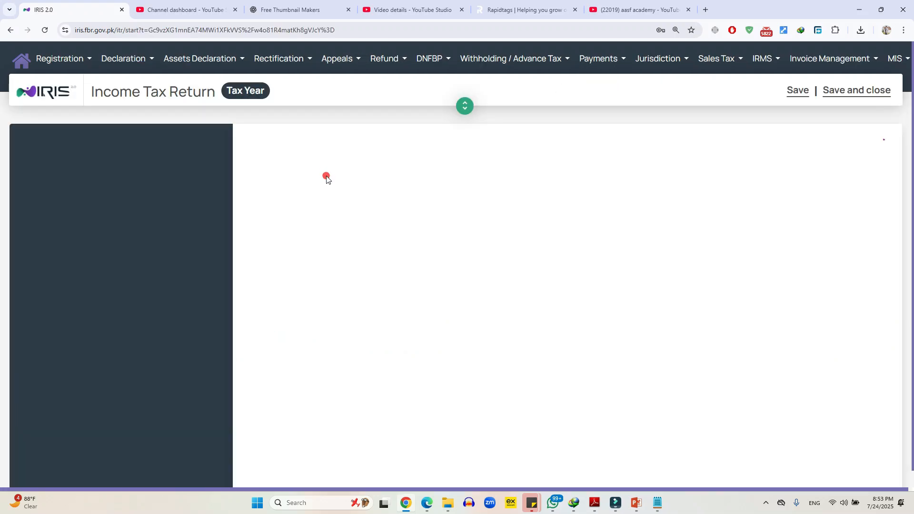
left_click(314, 280)
left_click(266, 278)
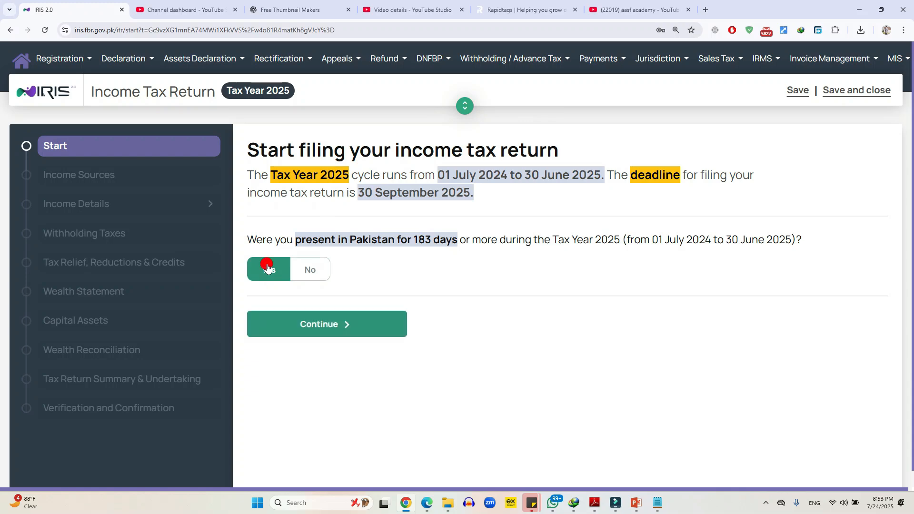
left_click_drag(293, 240, 453, 238)
left_click(324, 324)
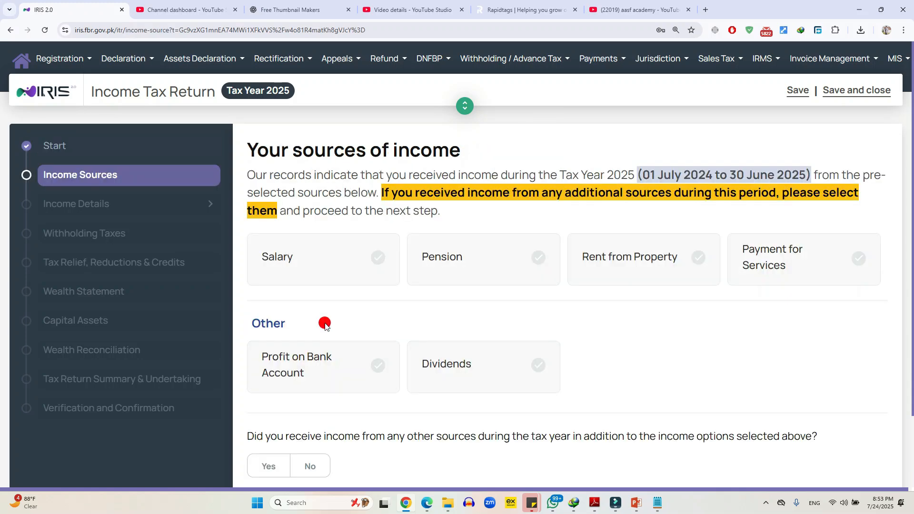
Declare Salary and other income sources, accept the redirect to the full return form, and save the return.
left_click(376, 257)
scroll(378, 296, "down", 2)
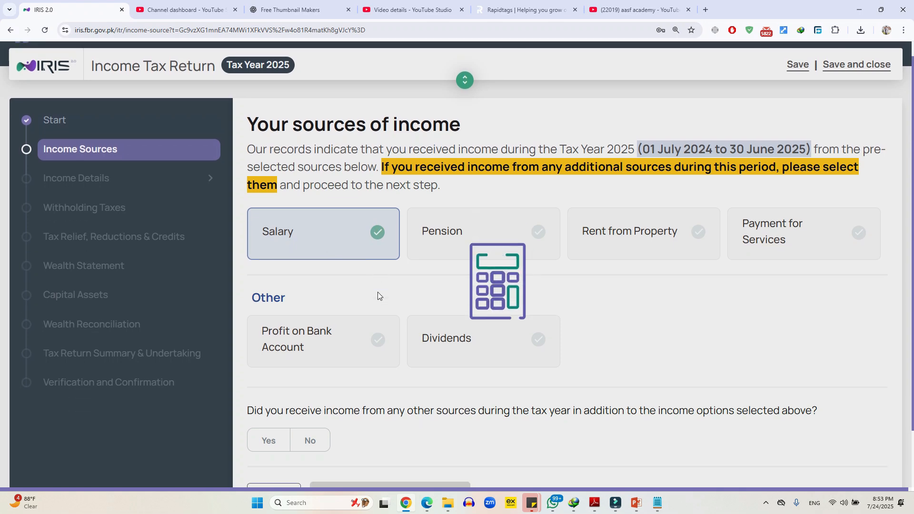
left_click(276, 383)
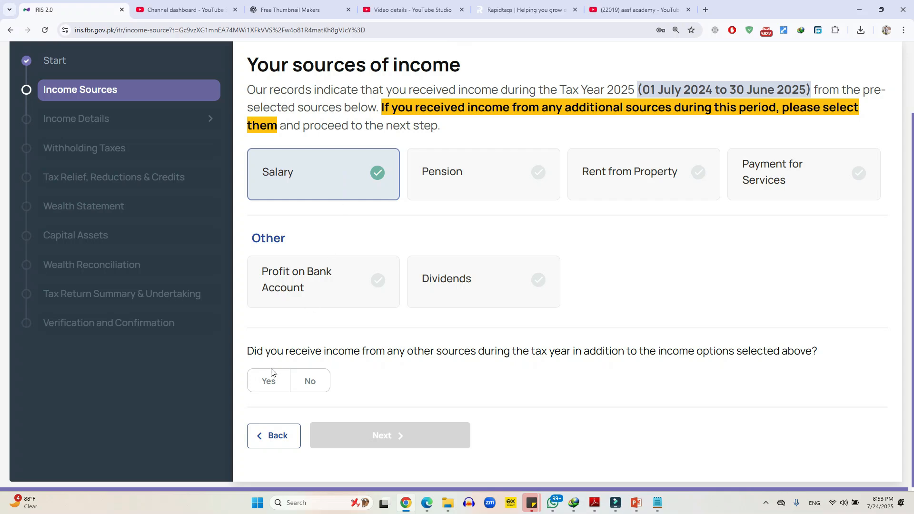
left_click(292, 353)
left_click_drag(292, 353, 266, 351)
left_click(692, 351)
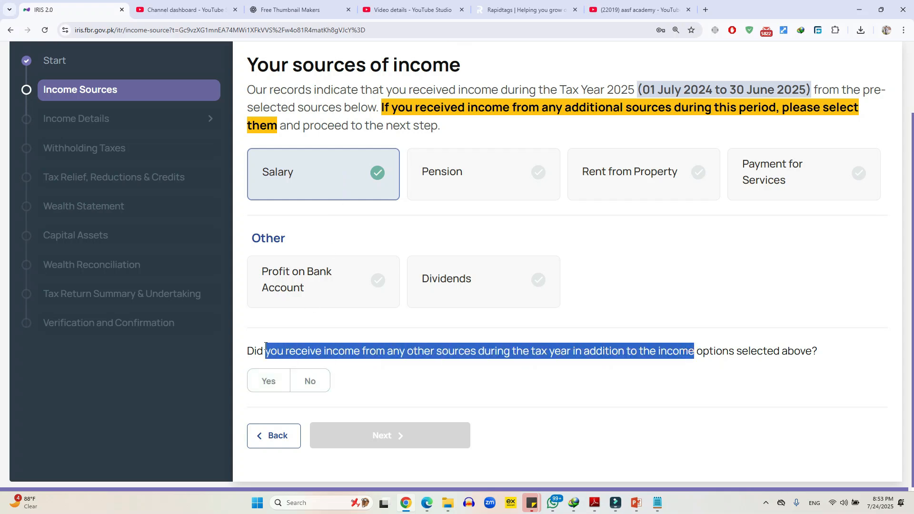
left_click(263, 347)
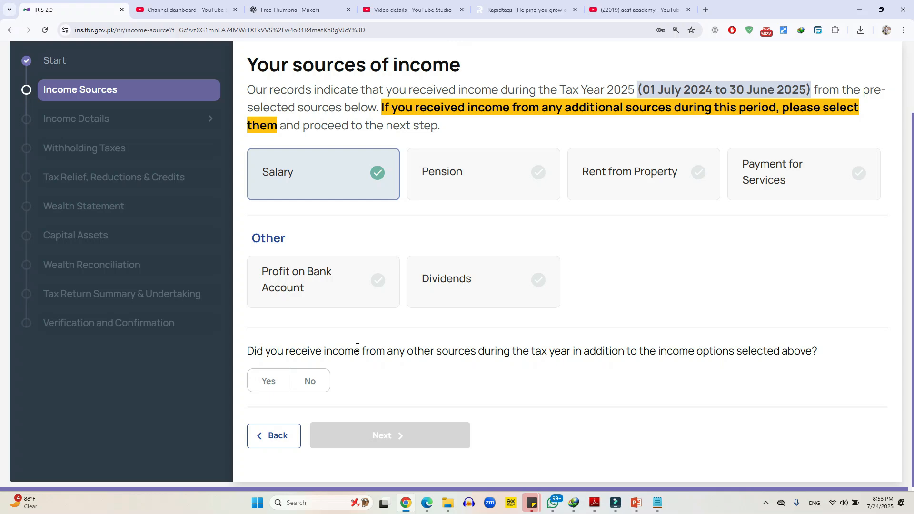
left_click(267, 380)
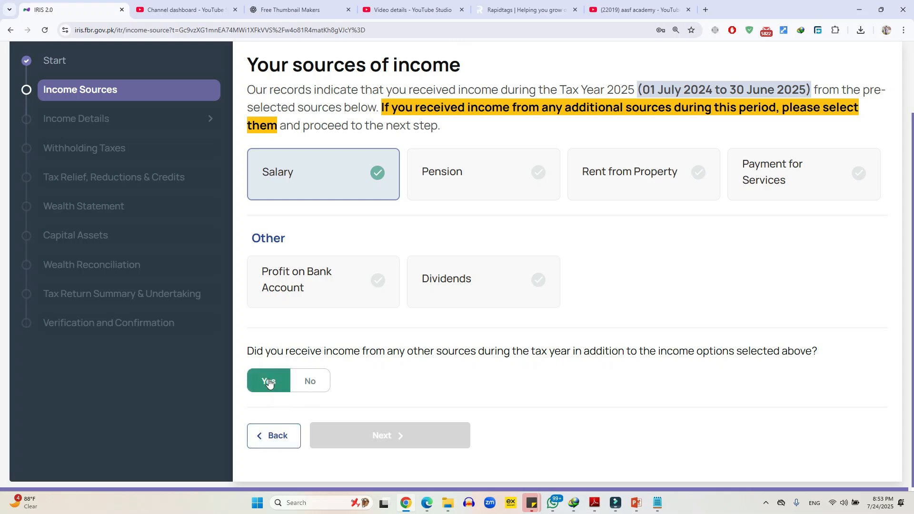
left_click(269, 382)
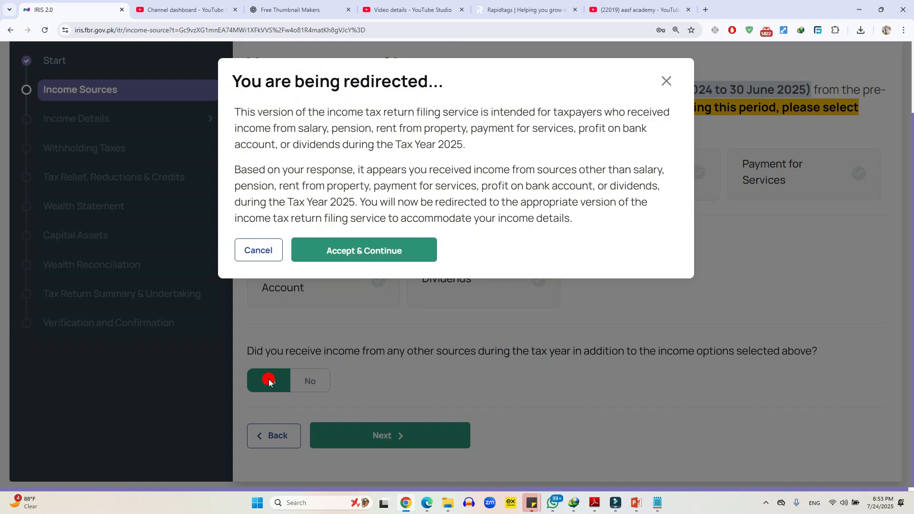
left_click(375, 250)
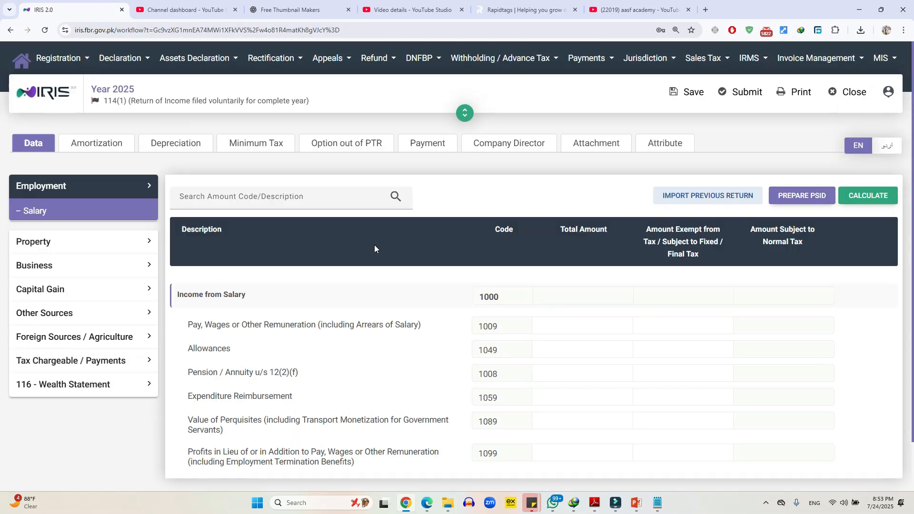
left_click(688, 94)
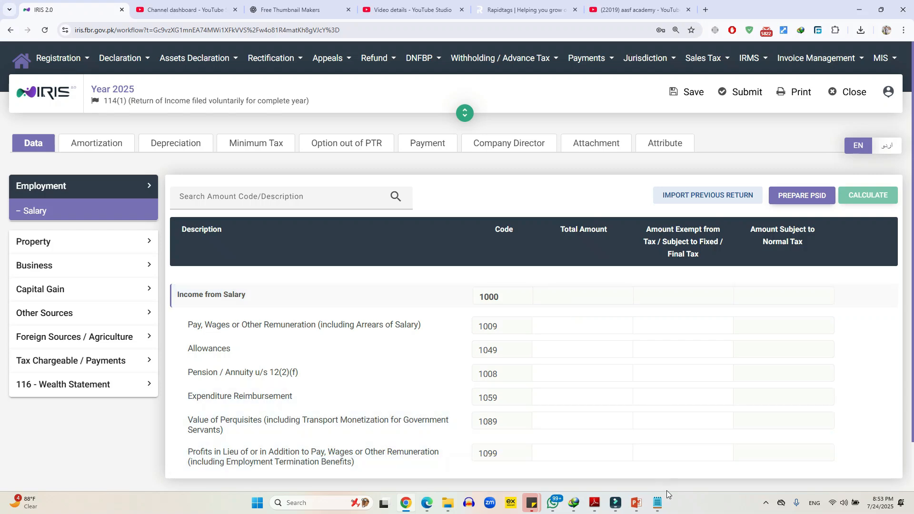
Copy the salary of 10,00,000 from Notepad into the Total Amount for Pay, Wages or Other Remuneration in IRIS, and calculate the return.
left_click(658, 503)
left_click_drag(270, 56, 444, 57)
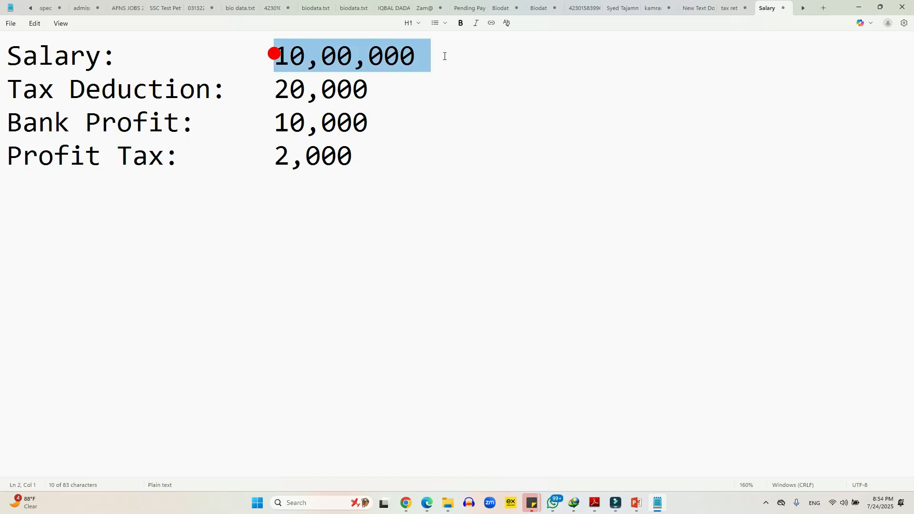
key("ctrl+c")
left_click(406, 504)
left_click(570, 318)
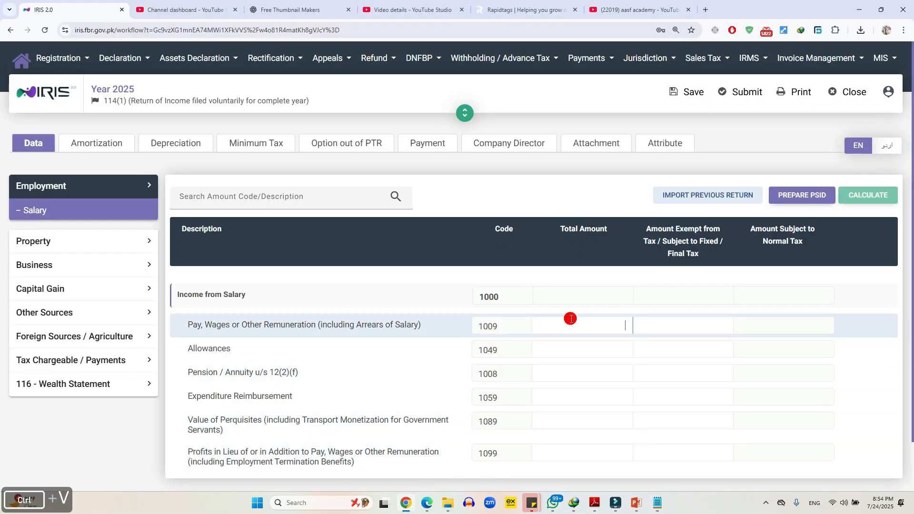
key("ctrl+v")
left_click_drag(206, 325, 277, 325)
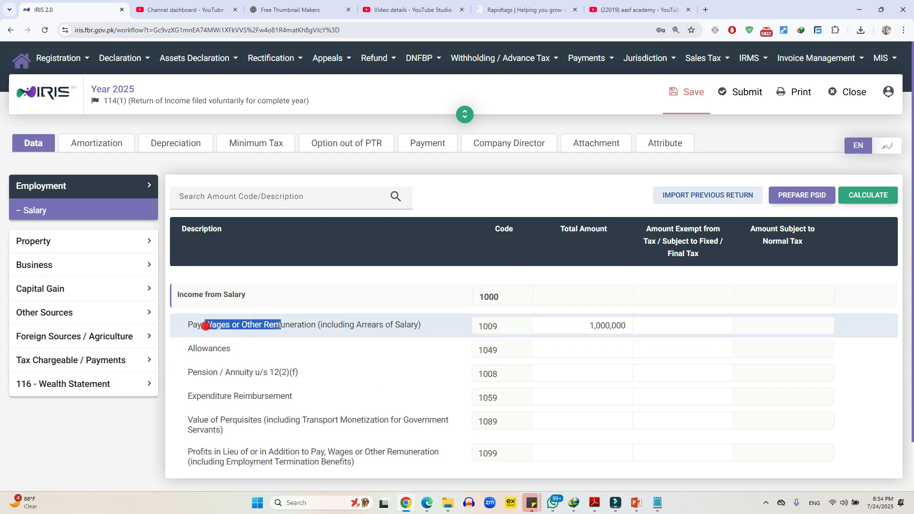
left_click(277, 325)
left_click(878, 199)
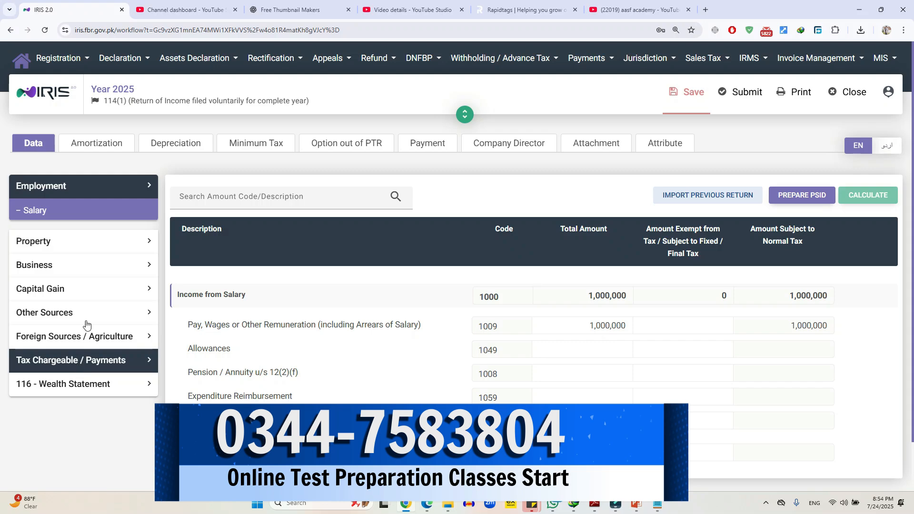
Open the Computations section of Tax Chargeable / Payments and check the Taxable Income and Tax Chargeable amounts.
left_click(74, 362)
scroll(71, 376, "down", 4)
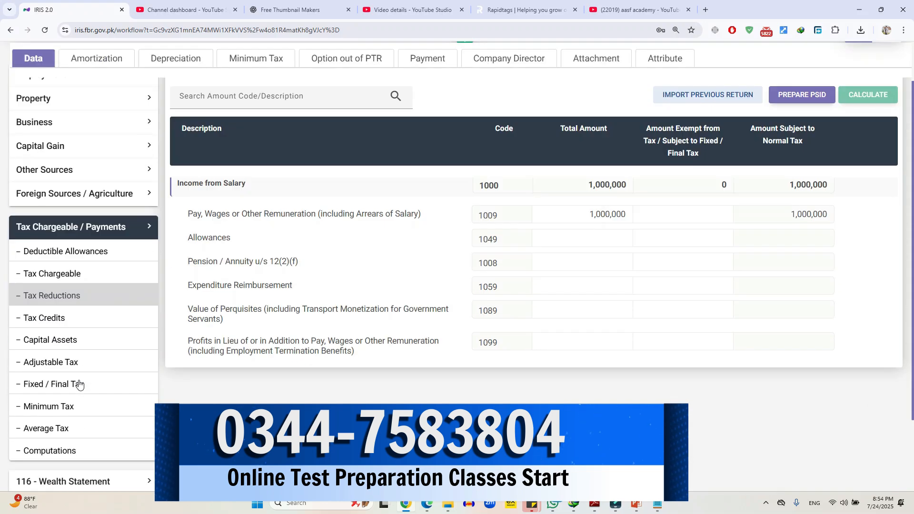
left_click(58, 392)
scroll(667, 362, "down", 5)
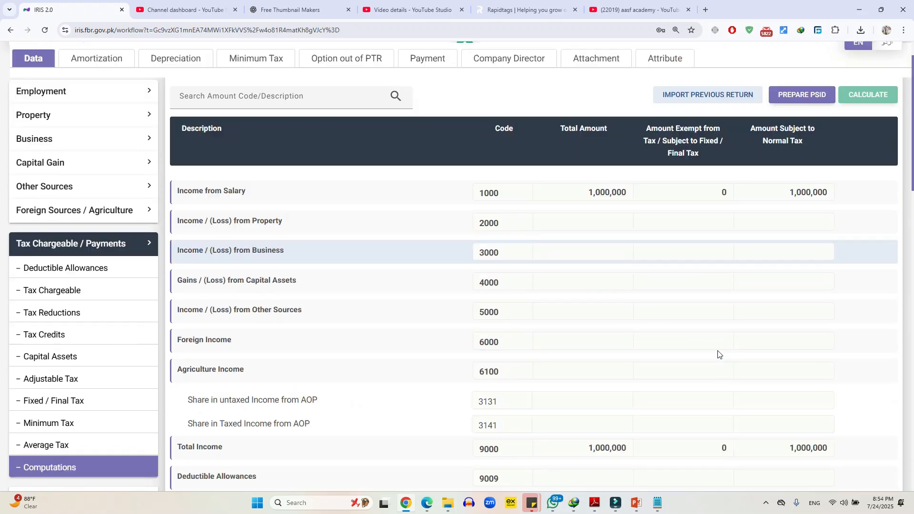
left_click_drag(803, 398, 833, 394)
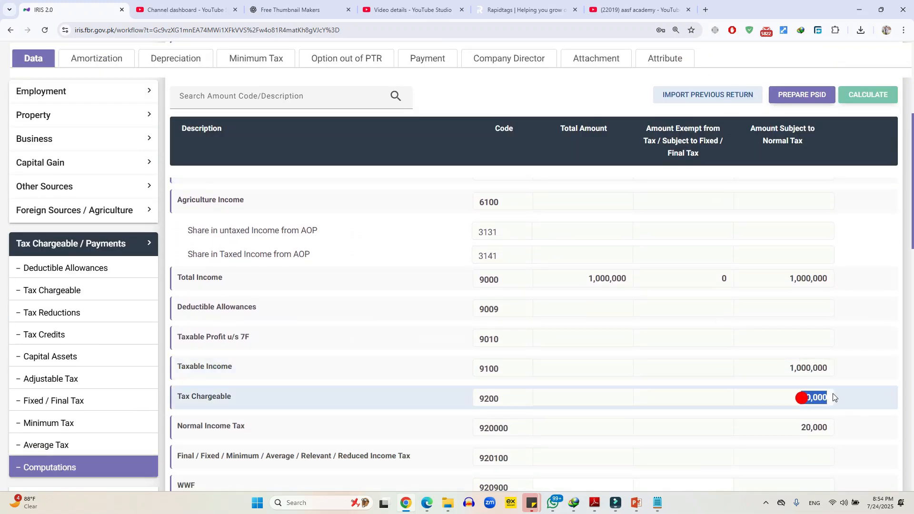
left_click(851, 372)
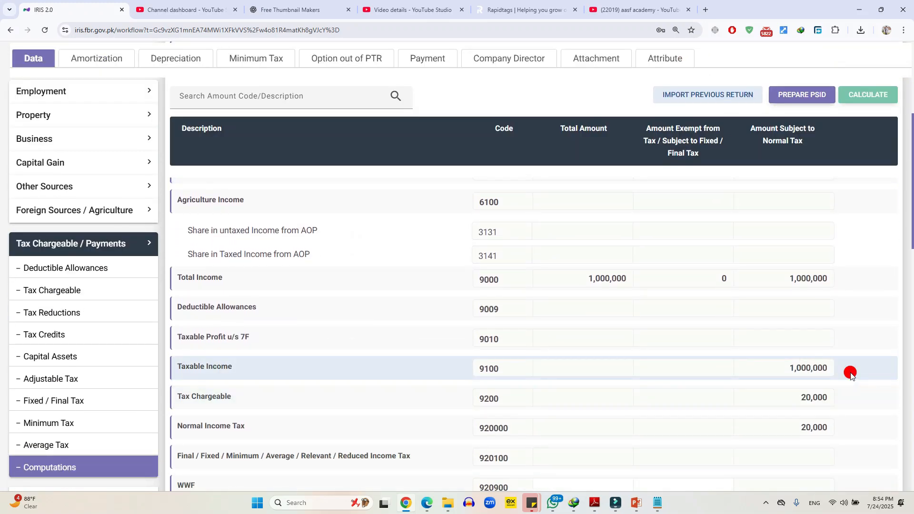
scroll(811, 342, "down", 1)
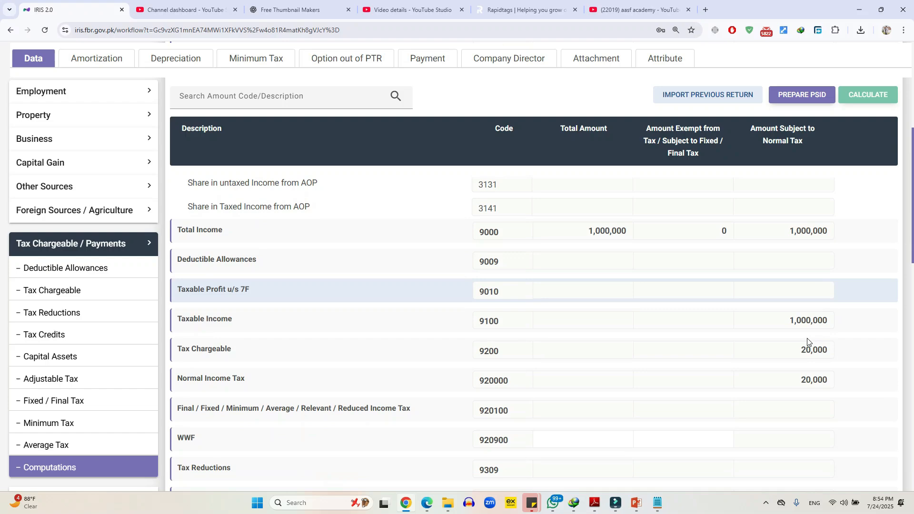
Switch to the Salary note in Notepad and select the Tax Deduction amount.
left_click(658, 505)
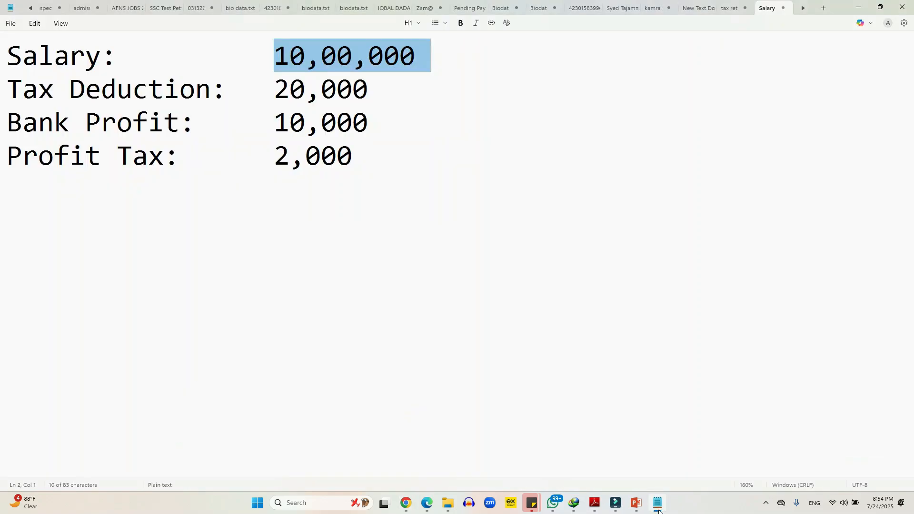
left_click(659, 511)
left_click(658, 511)
left_click_drag(274, 84, 370, 84)
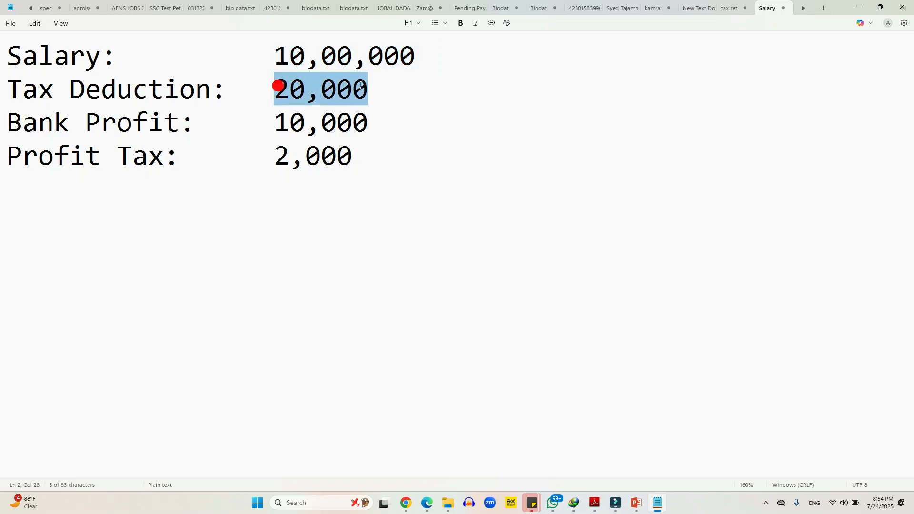
Switch back to IRIS in the browser and copy the 20,000 Normal Income Tax amount.
left_click(664, 509)
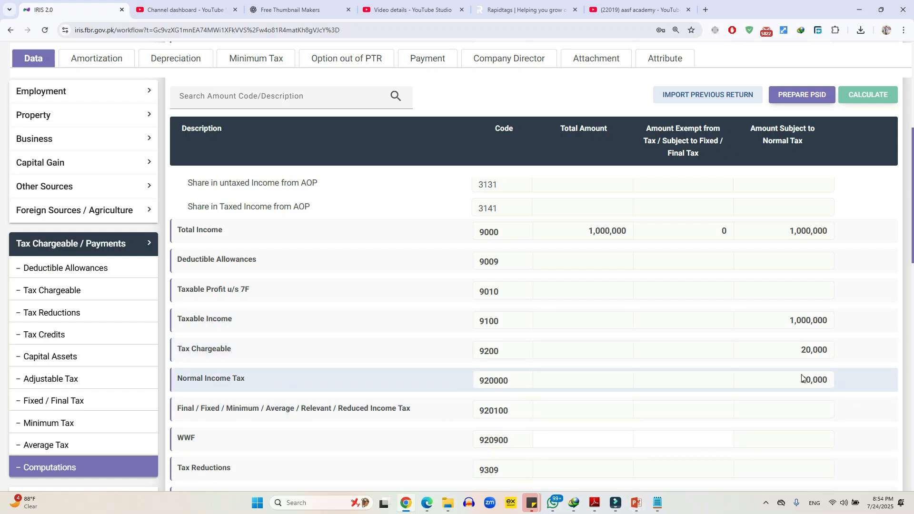
left_click_drag(802, 379, 845, 380)
key("ctrl+c")
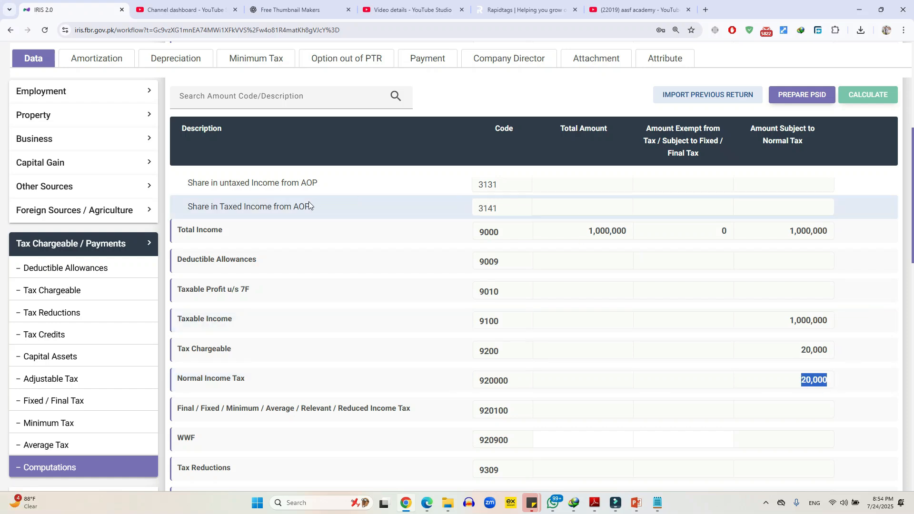
Open the Adjustable Tax section and enter 20,000 as Receipts / Value and as Tax Collected / Deducted for Salary of Employees u/s 149.
left_click(55, 381)
scroll(536, 301, "down", 3)
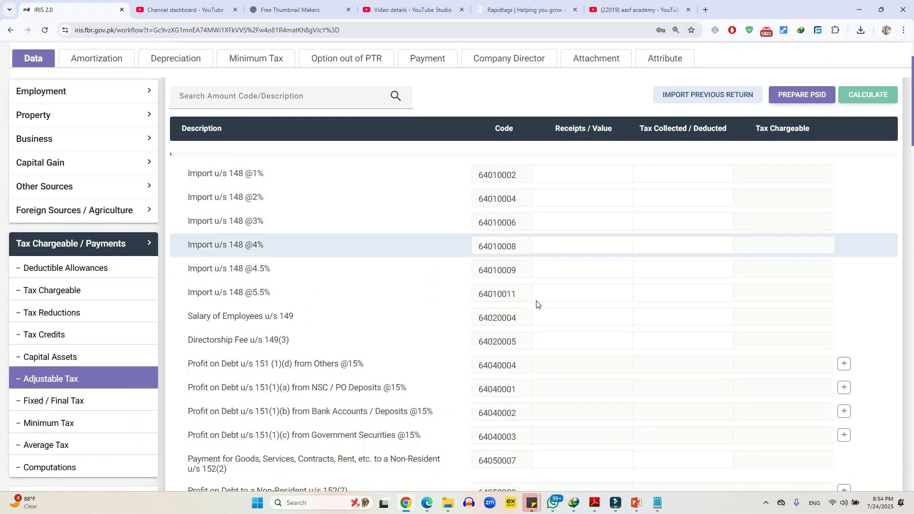
left_click_drag(188, 313, 574, 314)
left_click(591, 313)
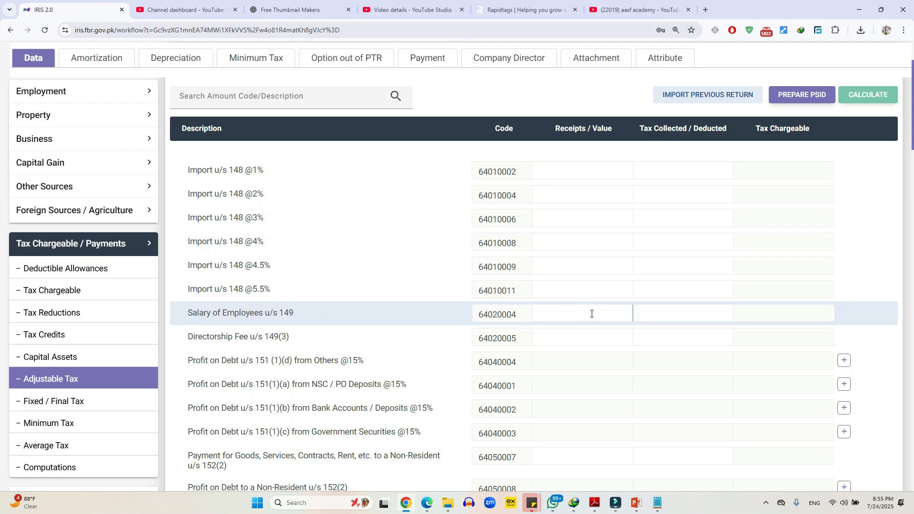
type("200000")
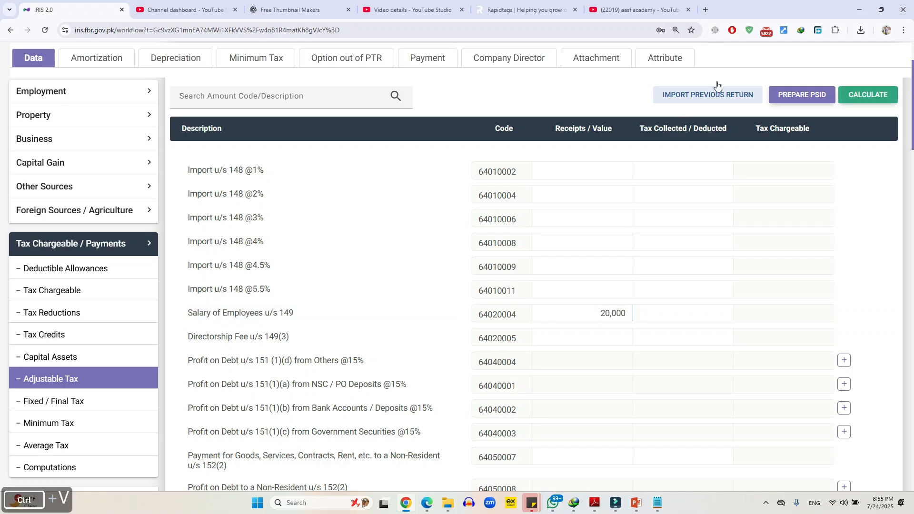
key("ctrl+v")
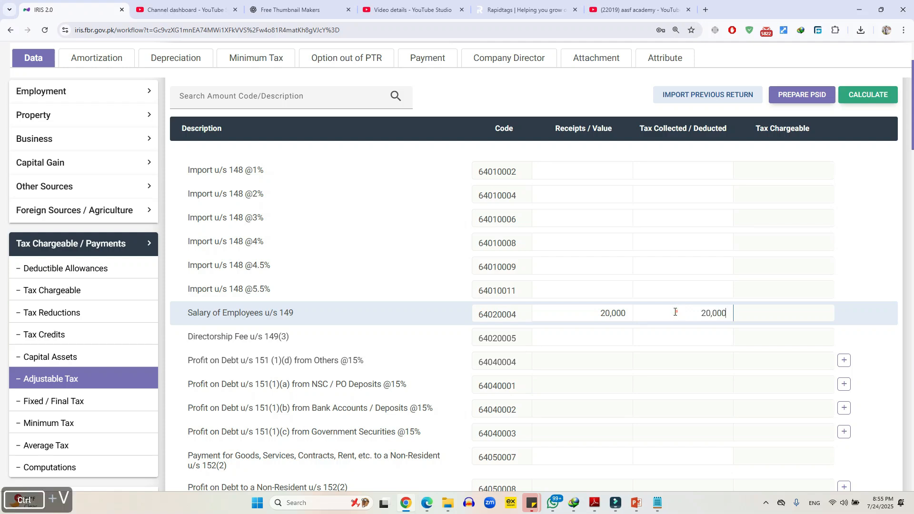
Set the Receipts / Value for Salary of Employees u/s 149 to 1,000,000 and calculate the return.
left_click_drag(592, 312, 631, 312)
key("Delete")
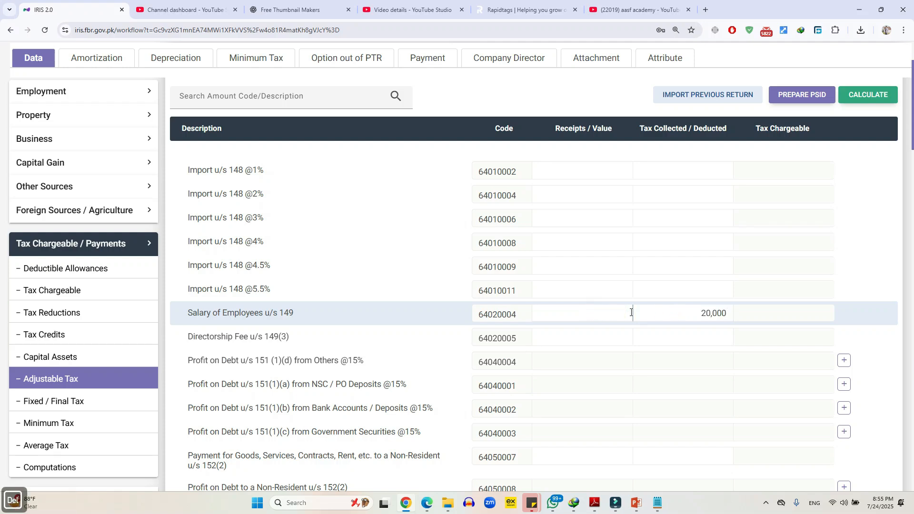
type("1,000")
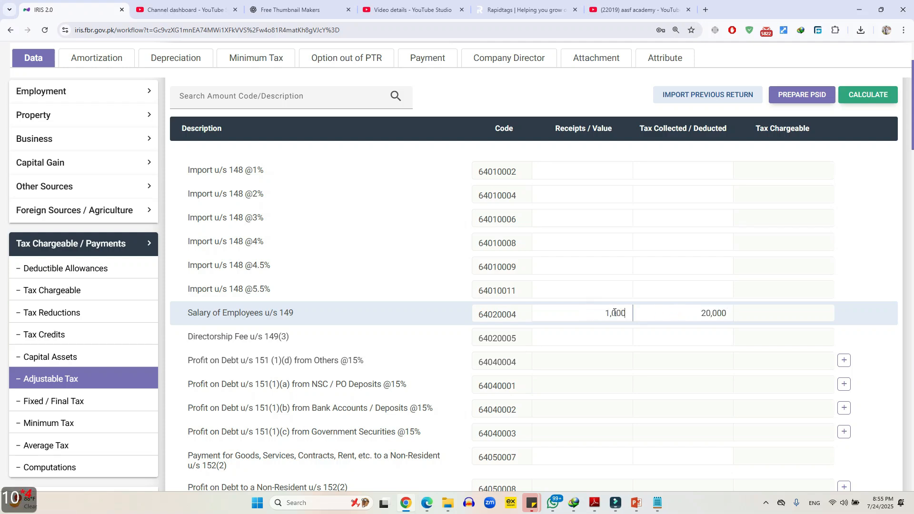
type(",000")
left_click(853, 94)
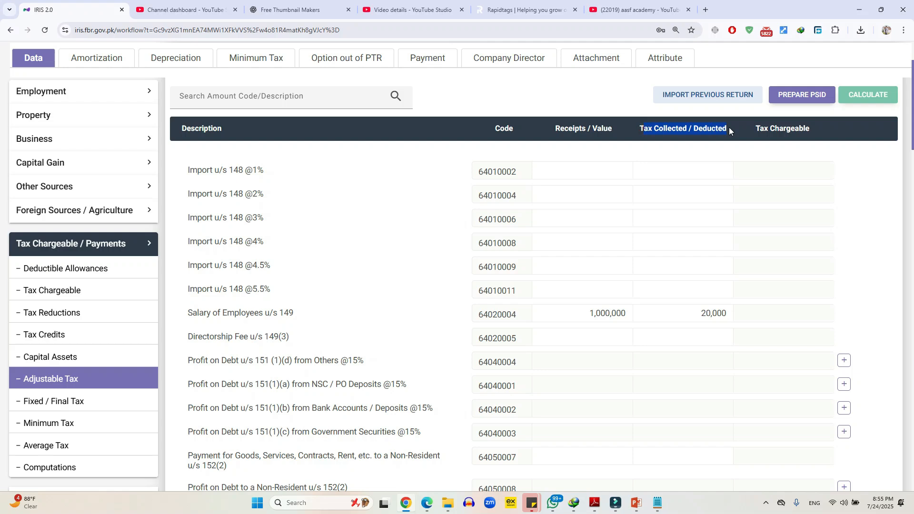
left_click(747, 306)
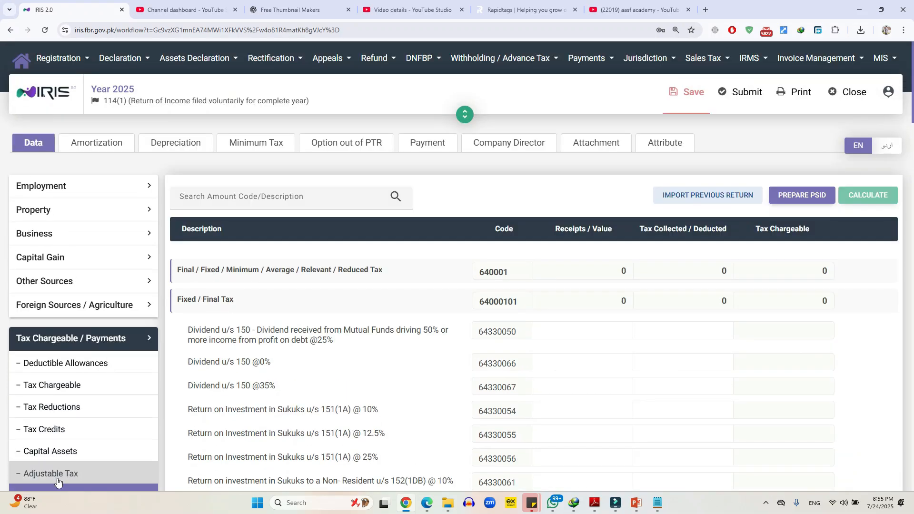
left_click(56, 477)
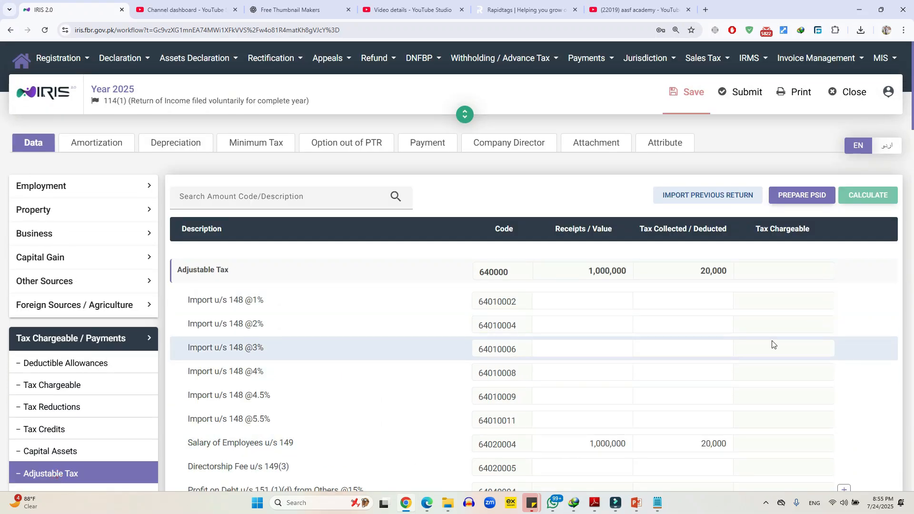
scroll(772, 344, "down", 3)
left_click(713, 289)
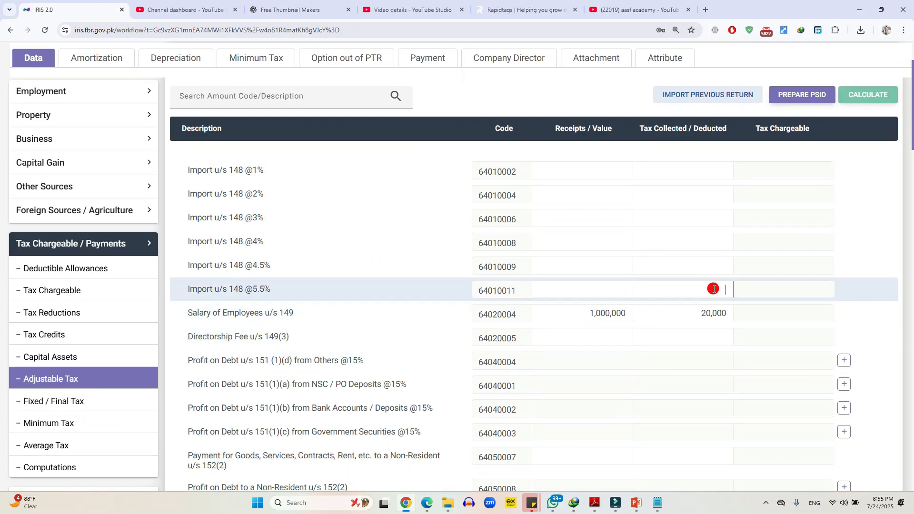
type("0")
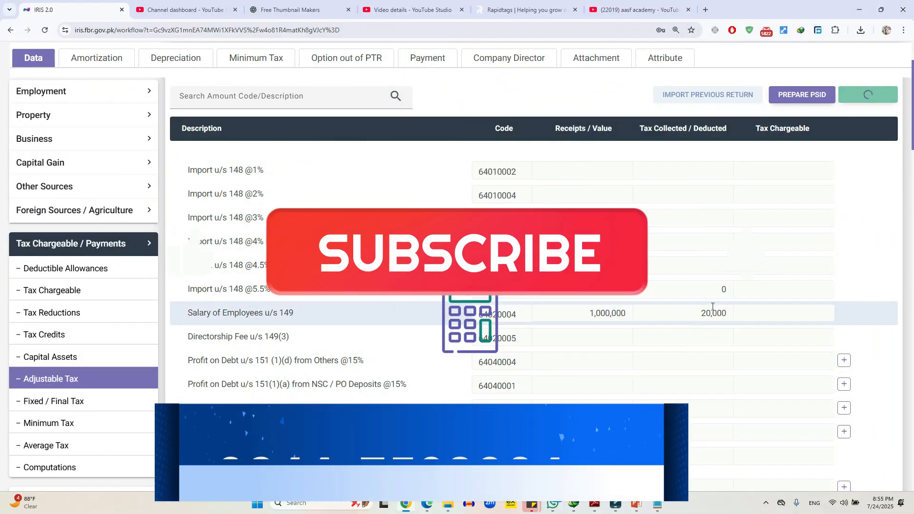
left_click(719, 290)
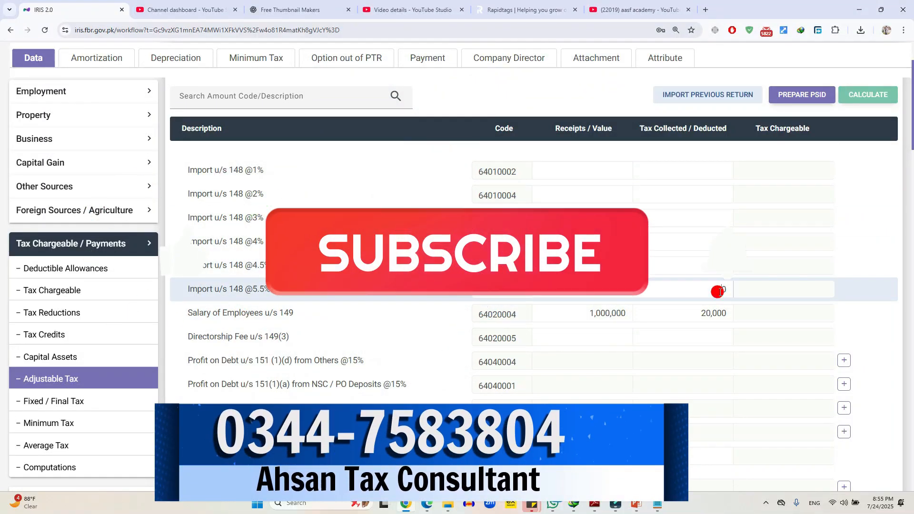
left_click(861, 95)
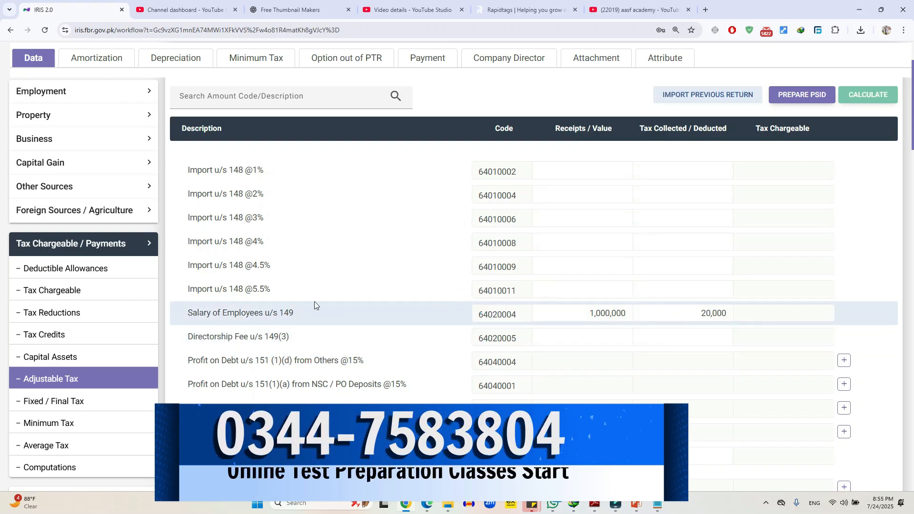
Open the Computations section and check the Admitted Income Tax row.
scroll(315, 301, "down", 2)
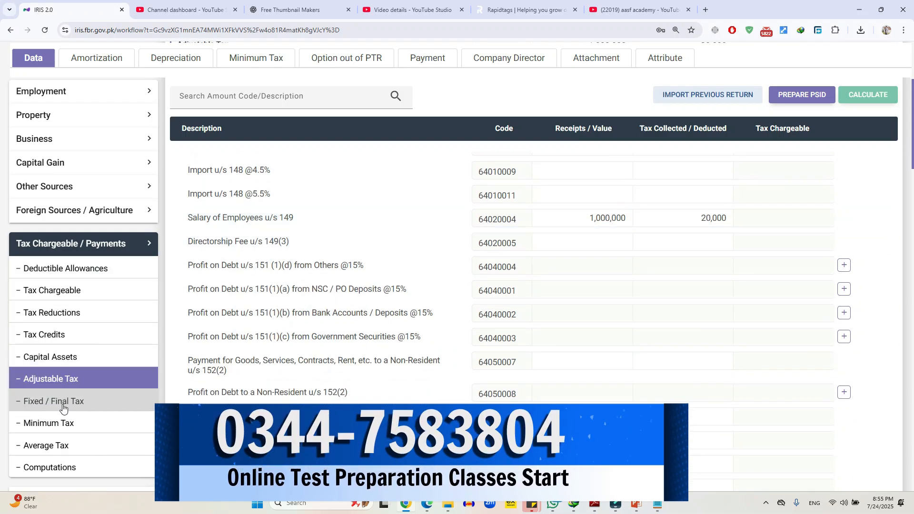
left_click(61, 466)
scroll(592, 373, "down", 10)
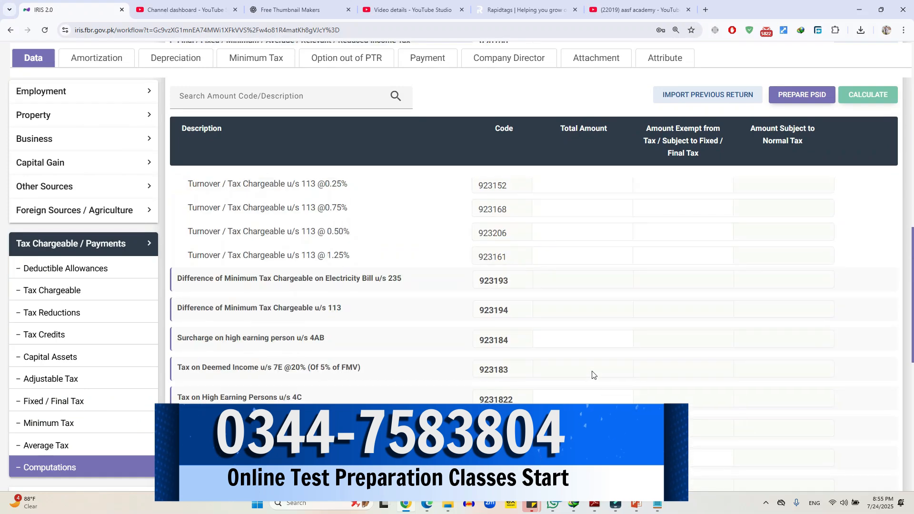
scroll(593, 374, "down", 10)
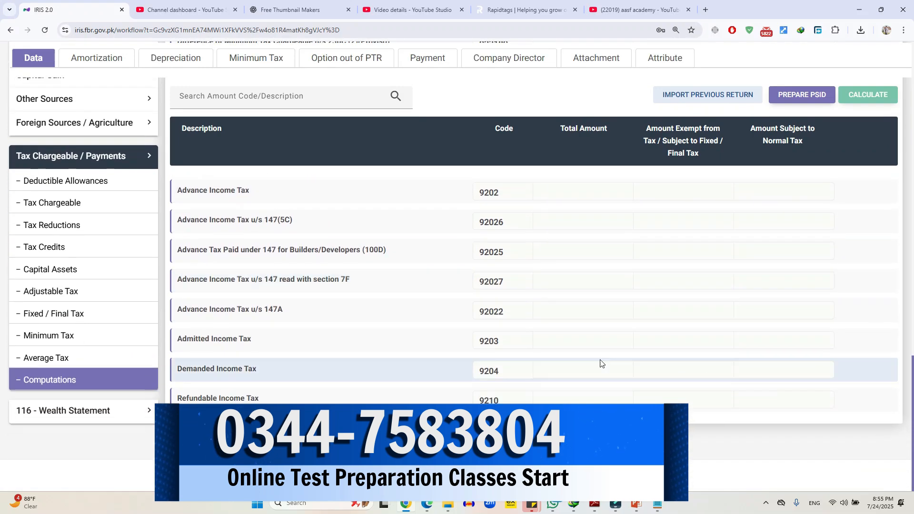
left_click_drag(245, 338, 762, 348)
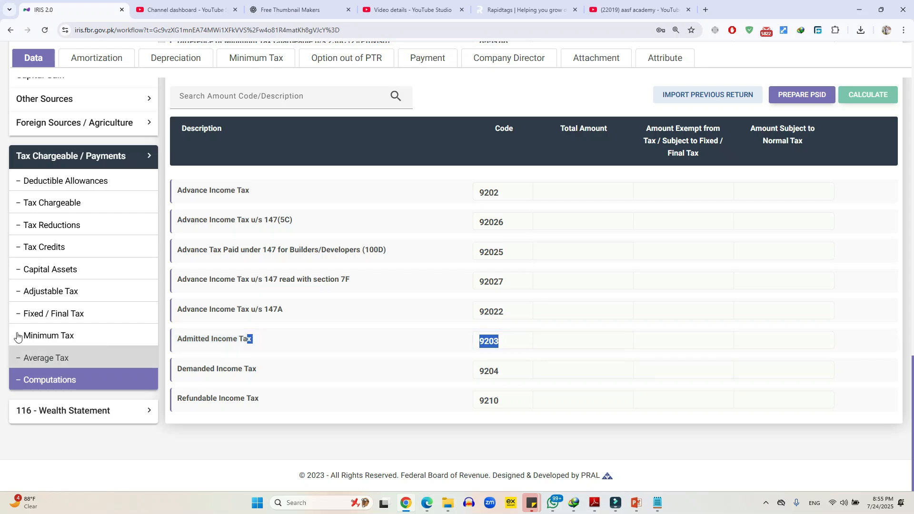
Clear the Tax Collected / Deducted amount for Salary of Employees u/s 149 in Adjustable Tax and recalculate the return.
left_click(52, 291)
scroll(781, 343, "up", 10)
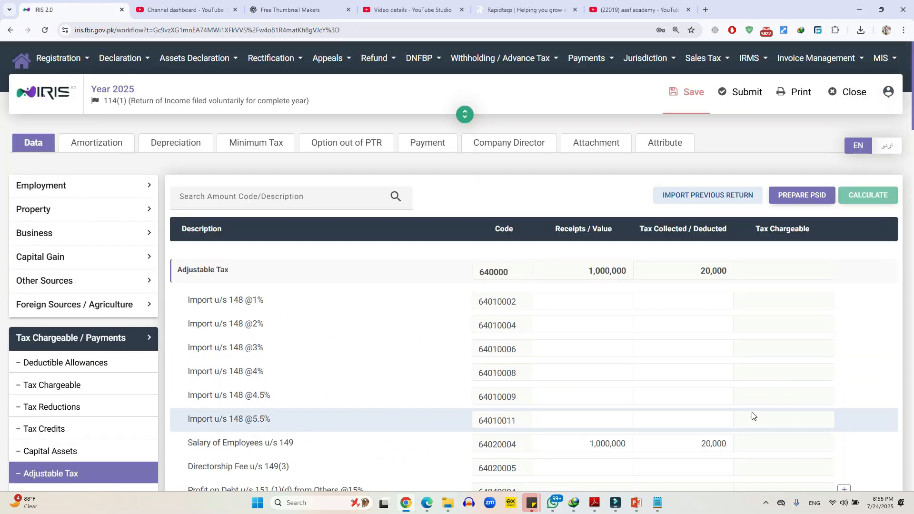
left_click(716, 444)
key("BackSpace")
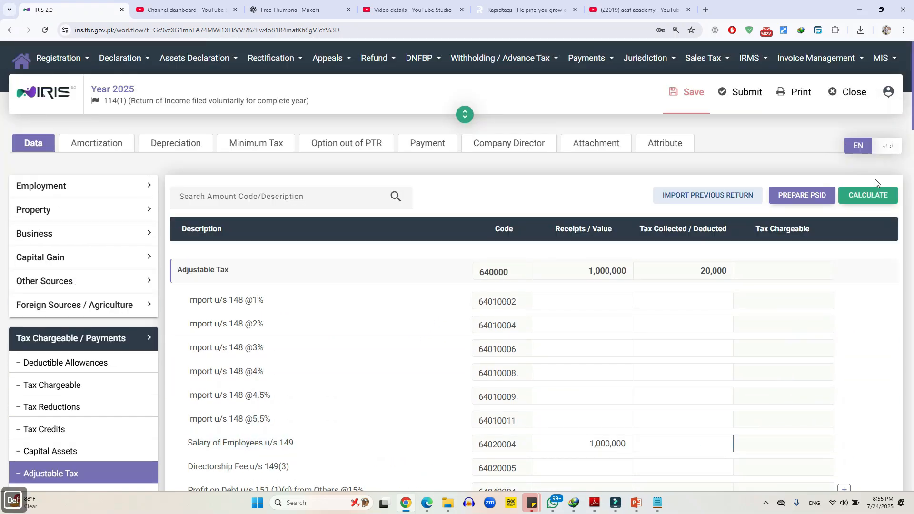
left_click(870, 196)
Return to Computations and examine the Admitted Income Tax payable without the salary tax deduction.
scroll(69, 419, "down", 2)
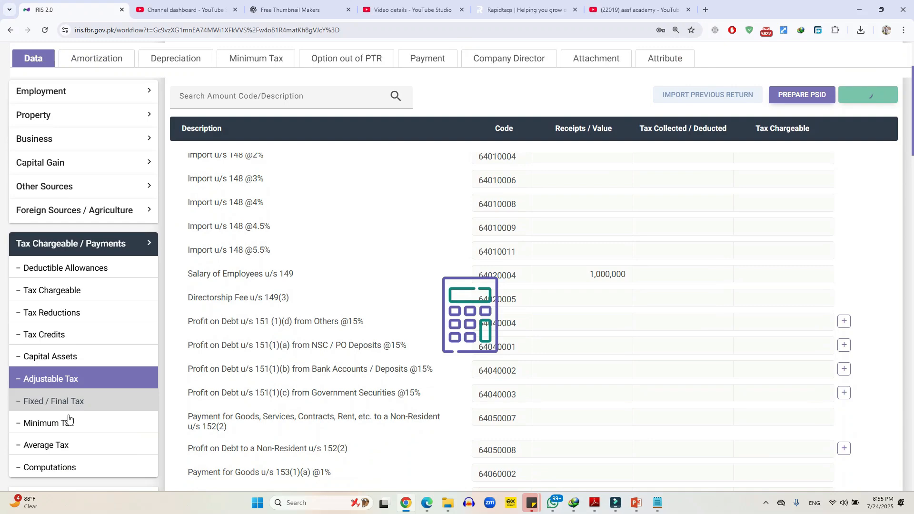
left_click(65, 468)
scroll(654, 348, "down", 10)
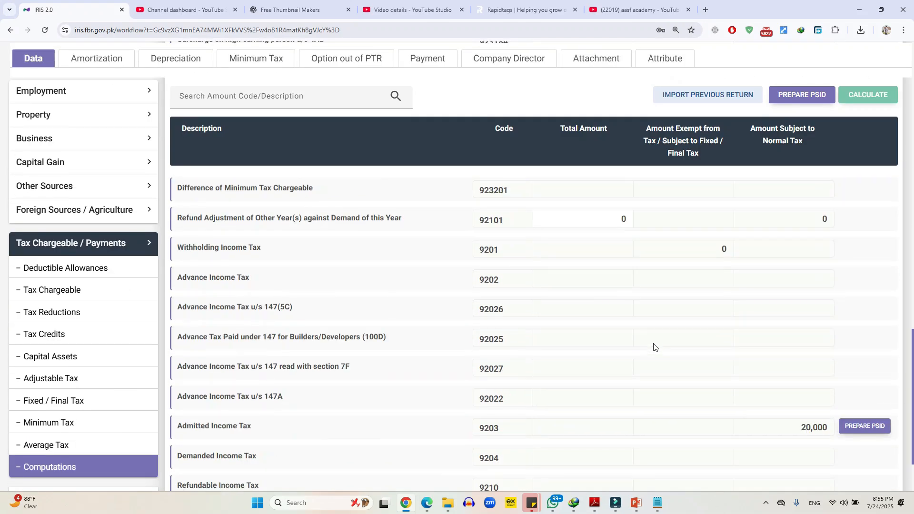
scroll(653, 348, "down", 2)
left_click_drag(198, 340, 875, 339)
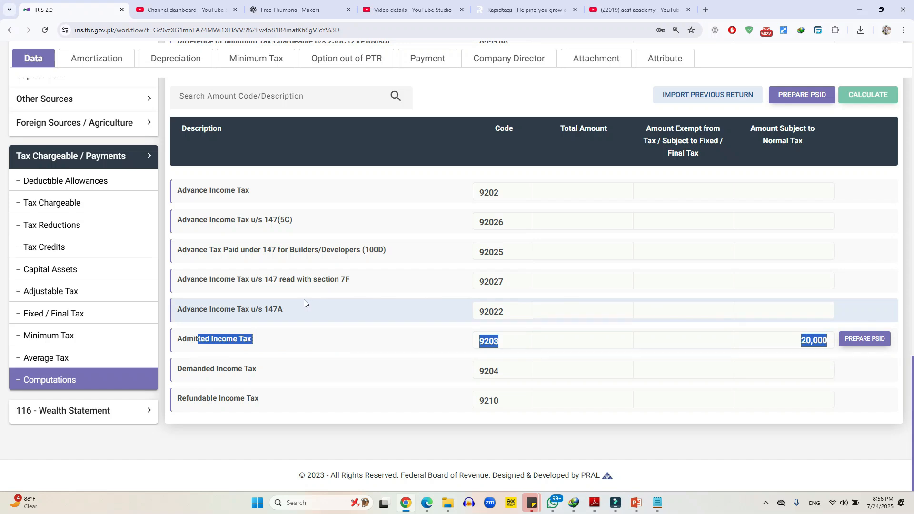
Copy the 20,000 Admitted Income Tax into Tax Collected / Deducted for Salary of Employees u/s 149 in Adjustable Tax, and recalculate.
double_click(816, 342)
key("ctrl+c")
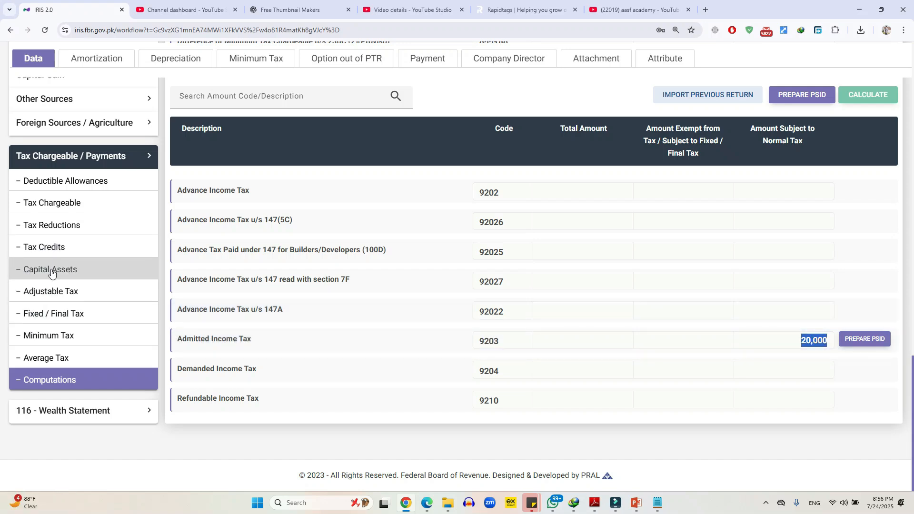
left_click(50, 291)
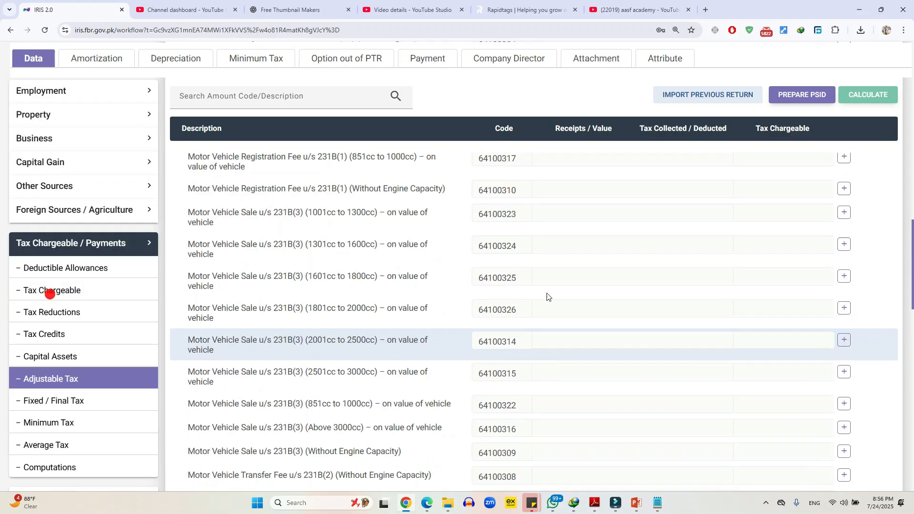
scroll(796, 369, "up", 1)
left_click(690, 442)
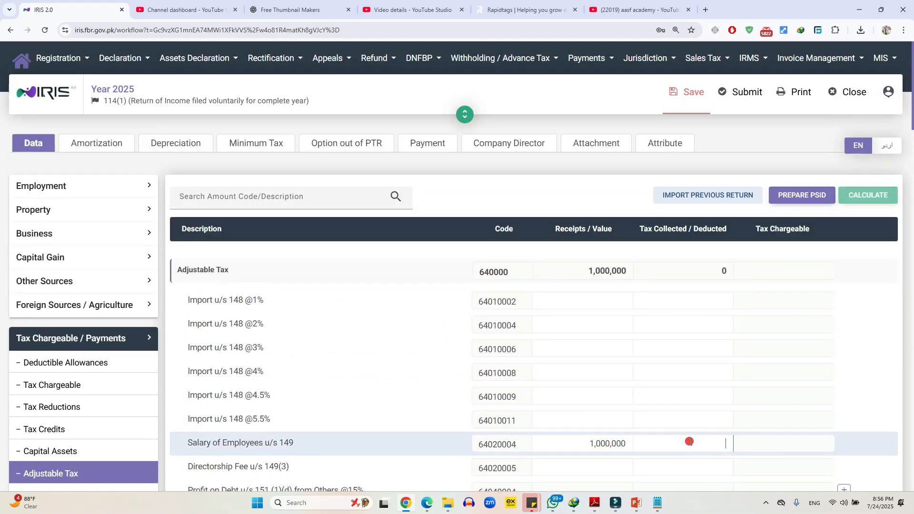
key("ctrl+v")
left_click(857, 200)
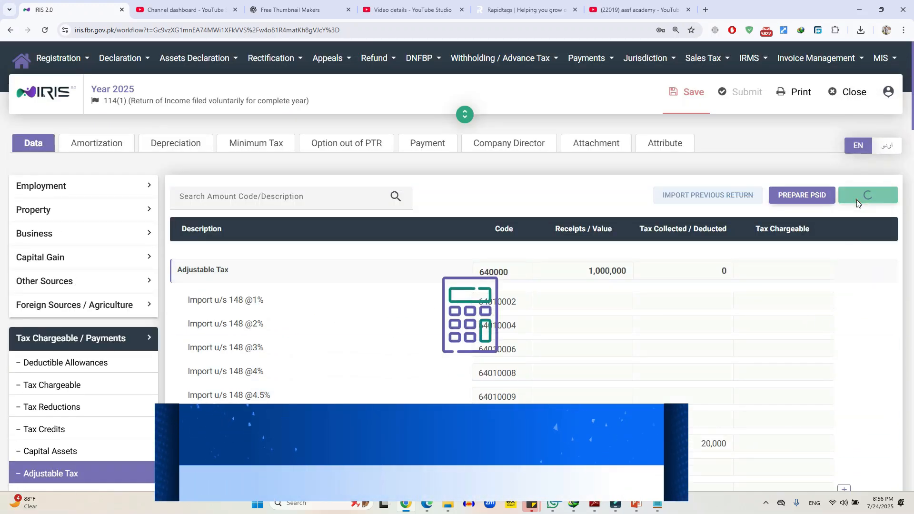
Copy the Bank Profit amount of 10,000 from the Salary note in Notepad and return to IRIS in the browser.
scroll(538, 291, "down", 2)
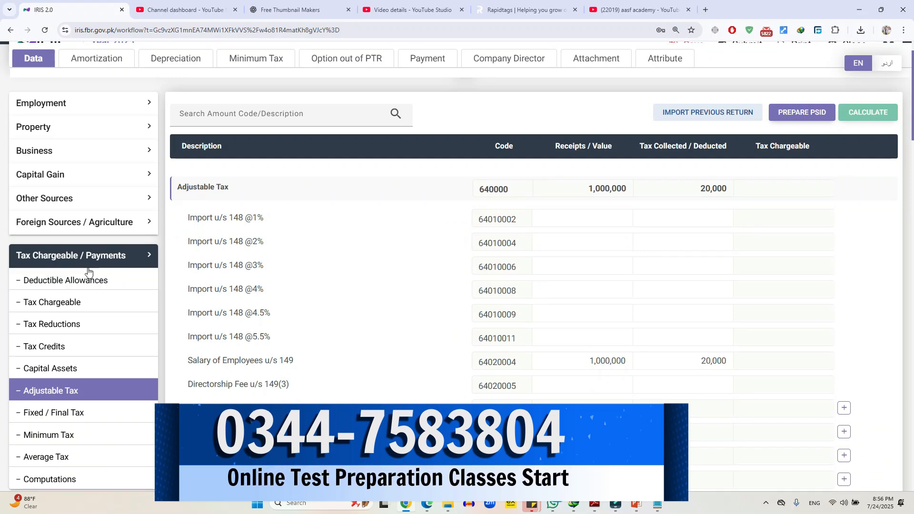
scroll(72, 329, "down", 1)
left_click(659, 506)
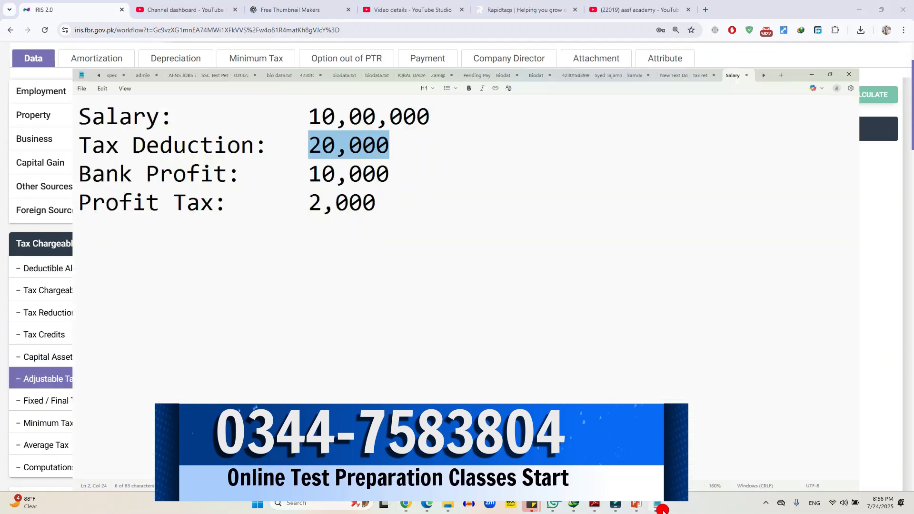
left_click_drag(281, 120, 384, 116)
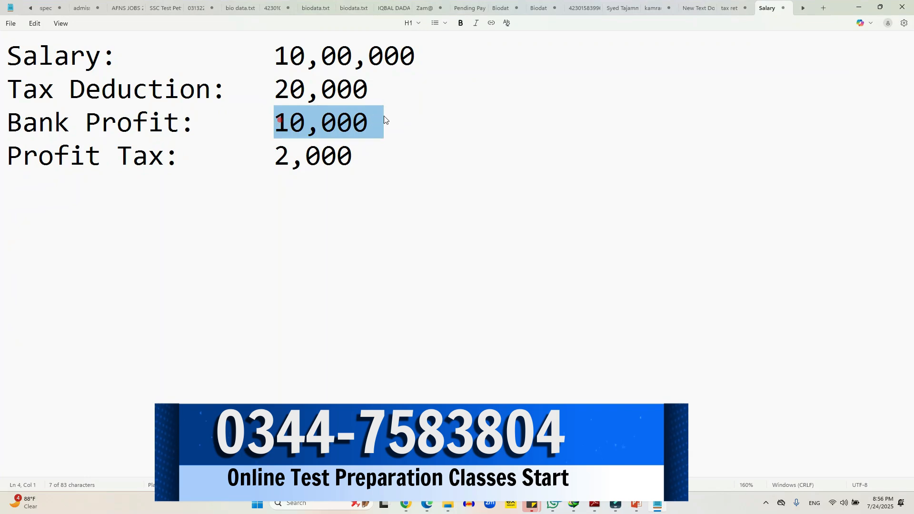
key("ctrl+c")
left_click(405, 503)
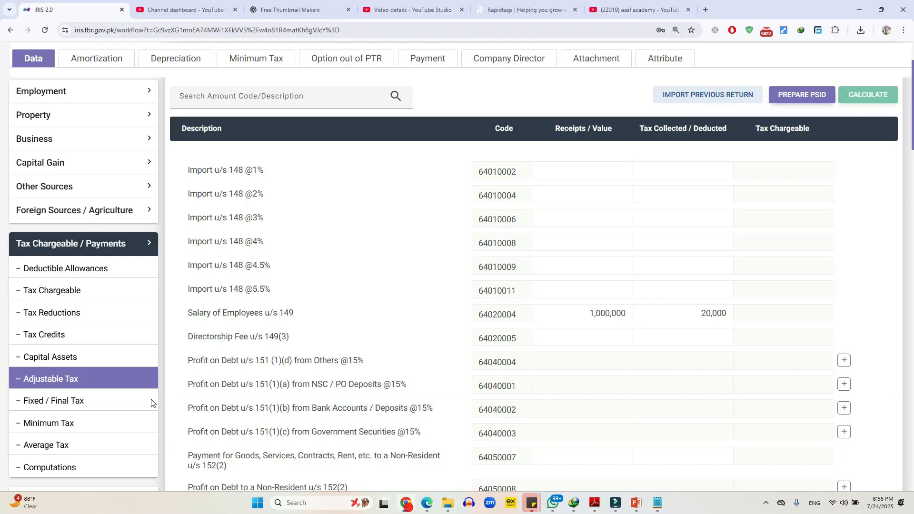
left_click(97, 255)
left_click(92, 242)
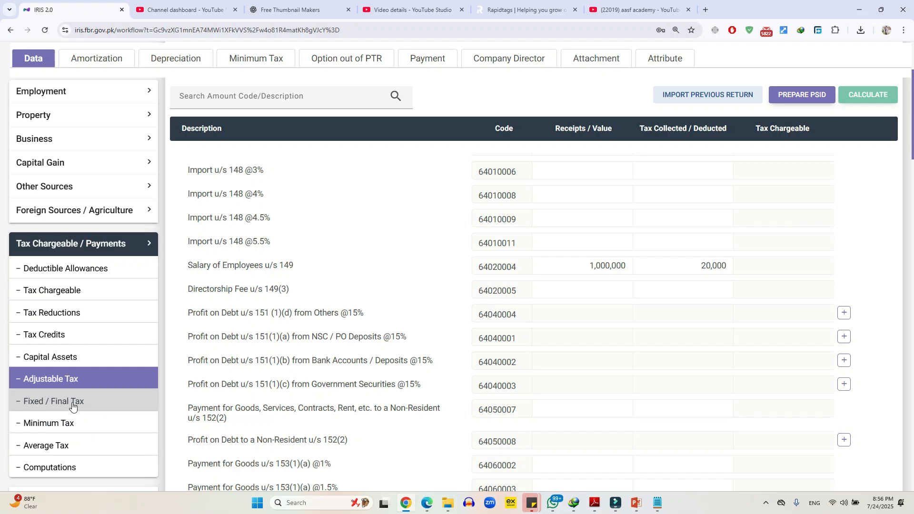
left_click(72, 405)
scroll(398, 377, "down", 3)
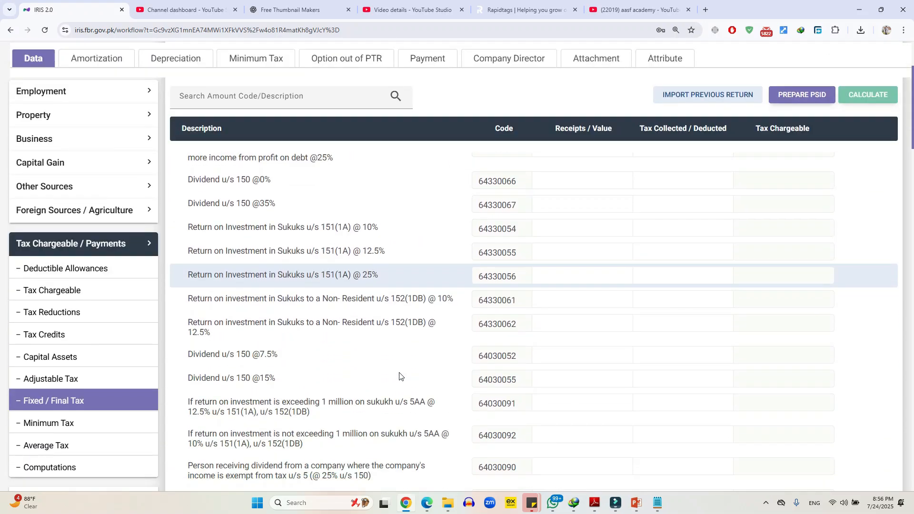
scroll(399, 376, "down", 2)
scroll(351, 307, "down", 4)
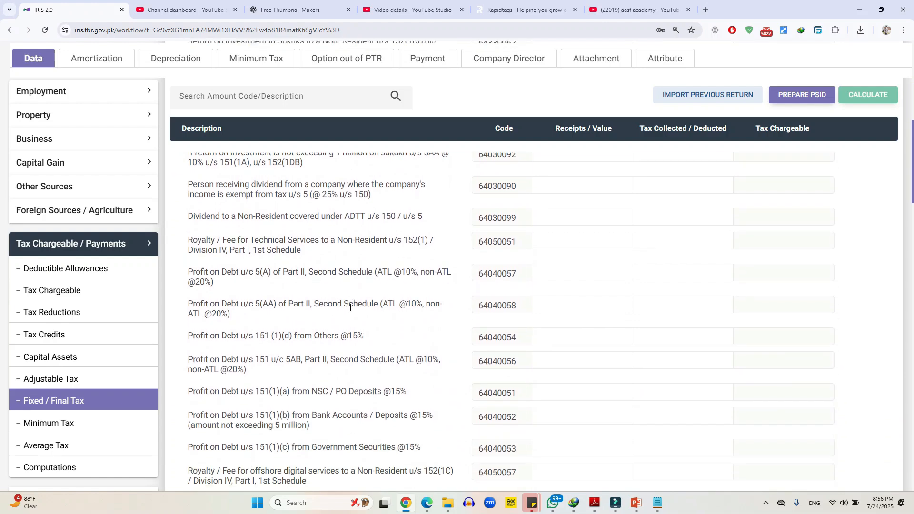
scroll(357, 336, "down", 1)
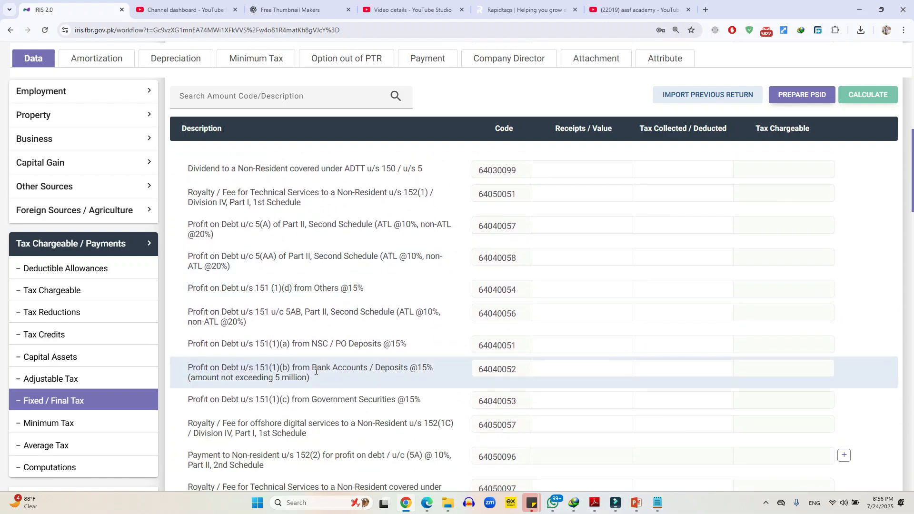
left_click_drag(192, 368, 347, 365)
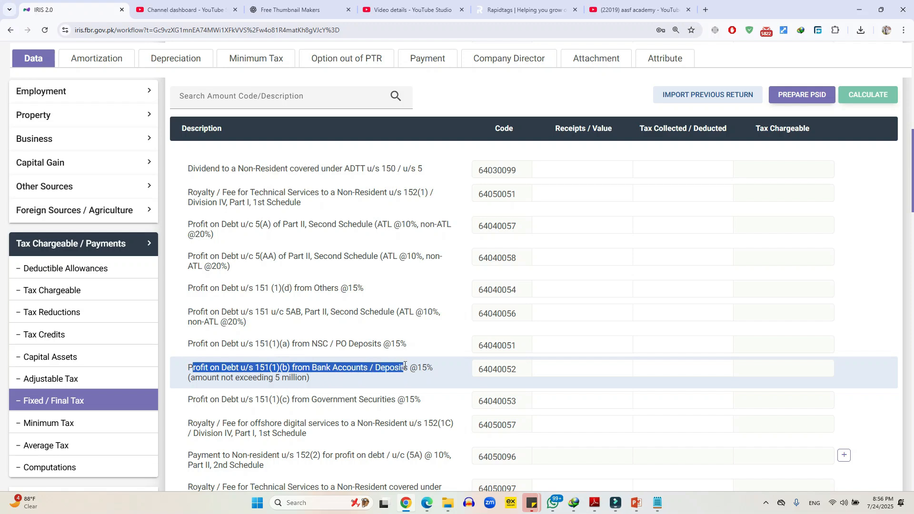
left_click_drag(405, 365, 425, 379)
left_click(421, 360)
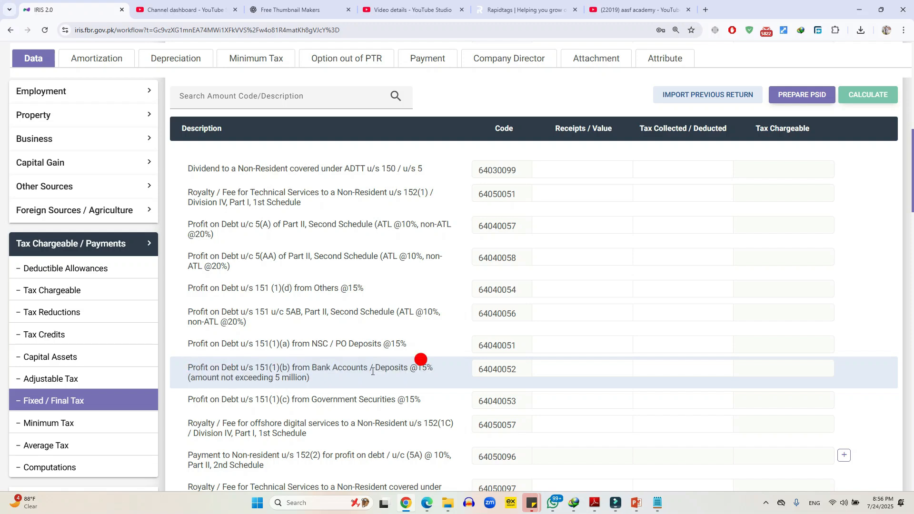
left_click_drag(283, 380, 184, 370)
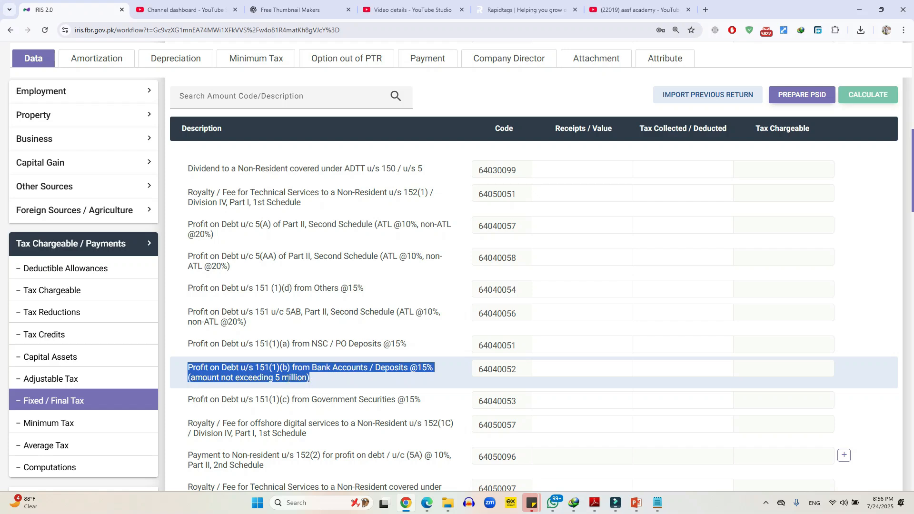
left_click(299, 374)
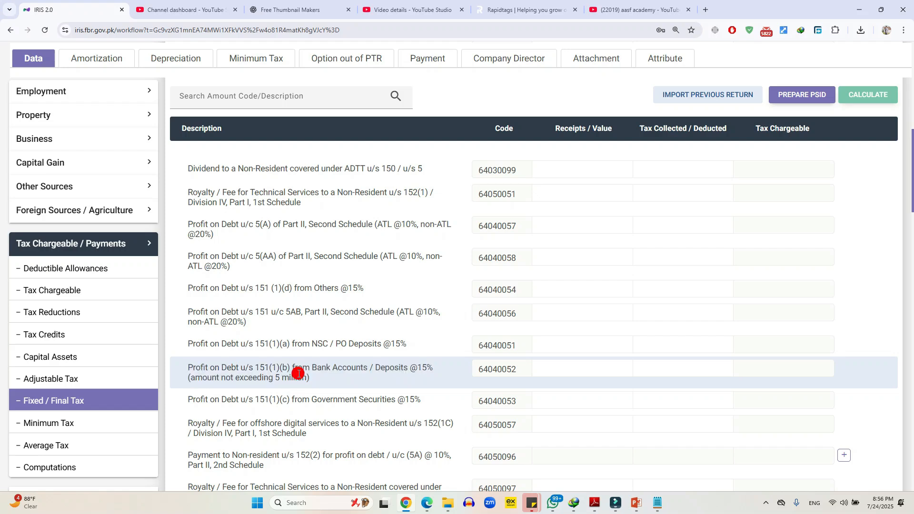
left_click_drag(308, 378, 189, 368)
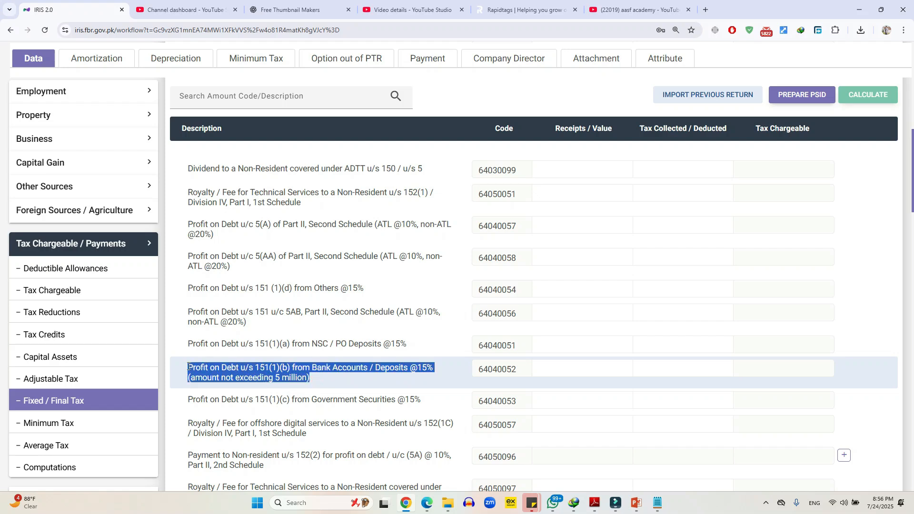
left_click(325, 376)
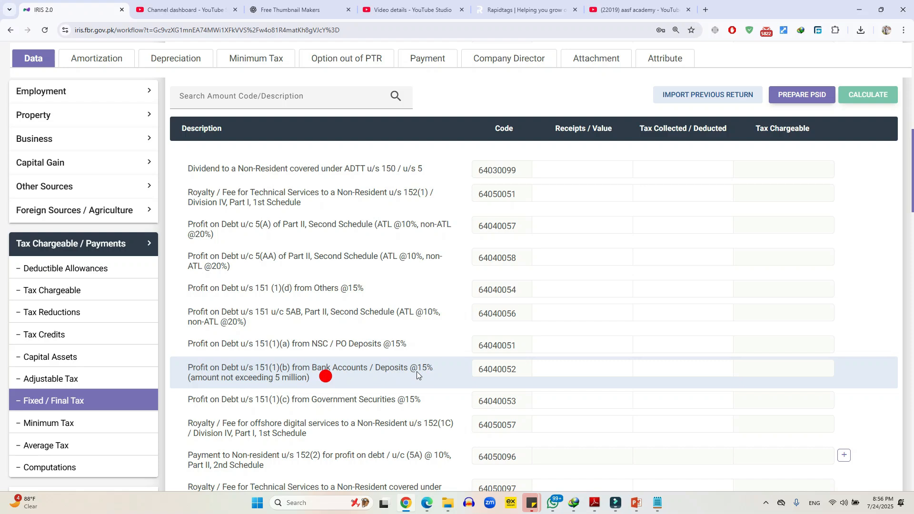
Enter 10,000 as Receipts / Value and 2,000 as Tax Collected / Deducted for Profit on Debt u/s 151(1)(b) from Bank Accounts, checking the note, and recalculate.
left_click(586, 367)
type("100000")
left_click(876, 99)
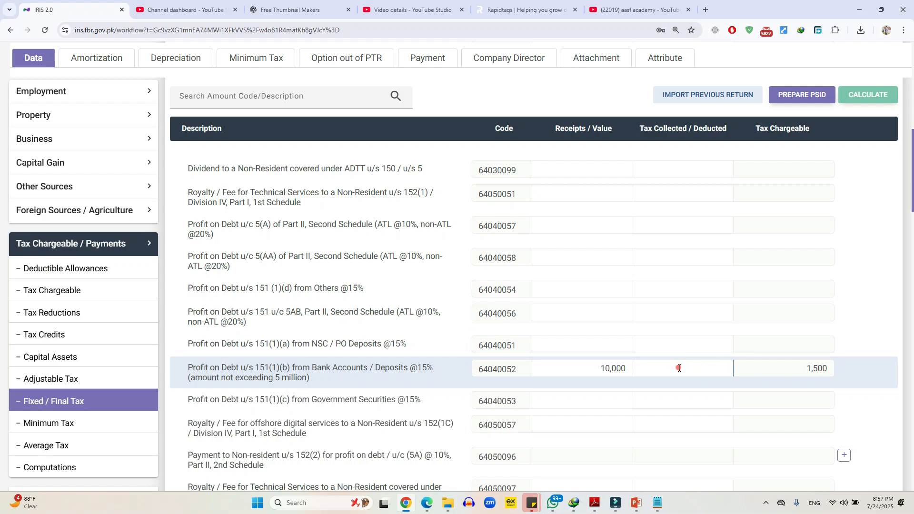
type("2000")
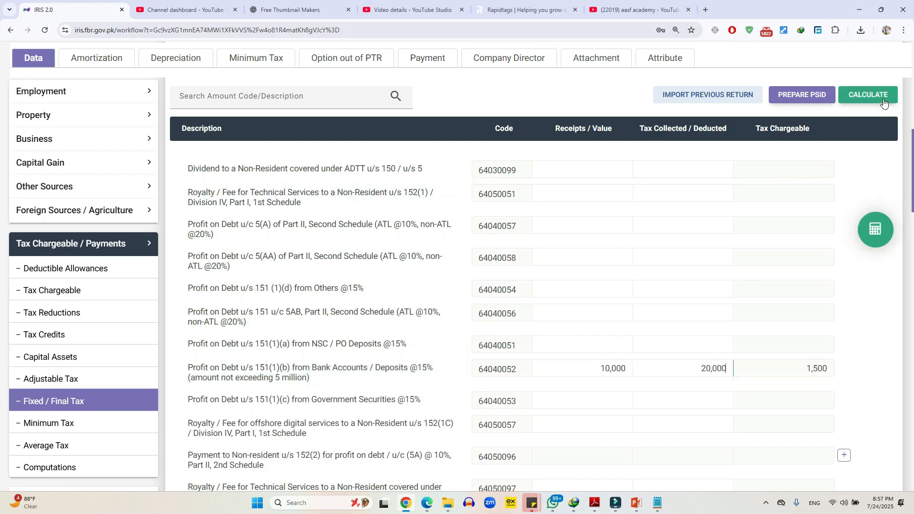
left_click(664, 507)
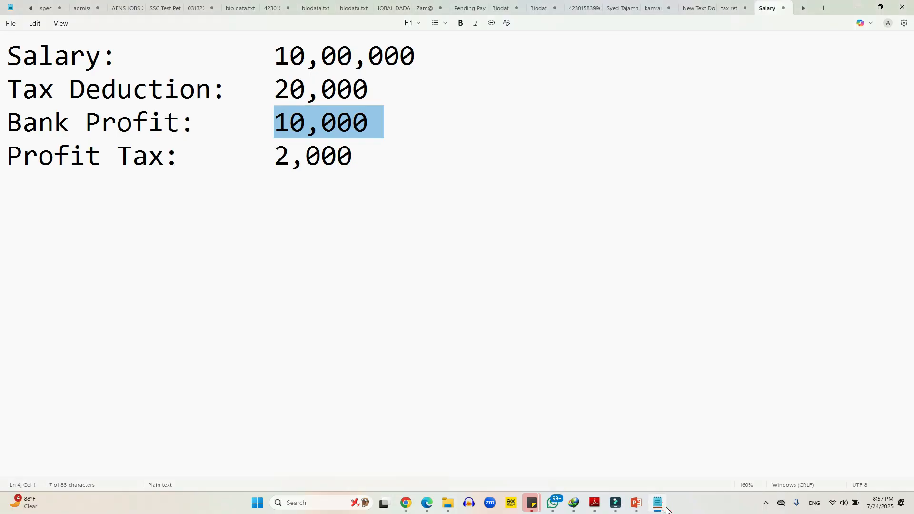
left_click(665, 509)
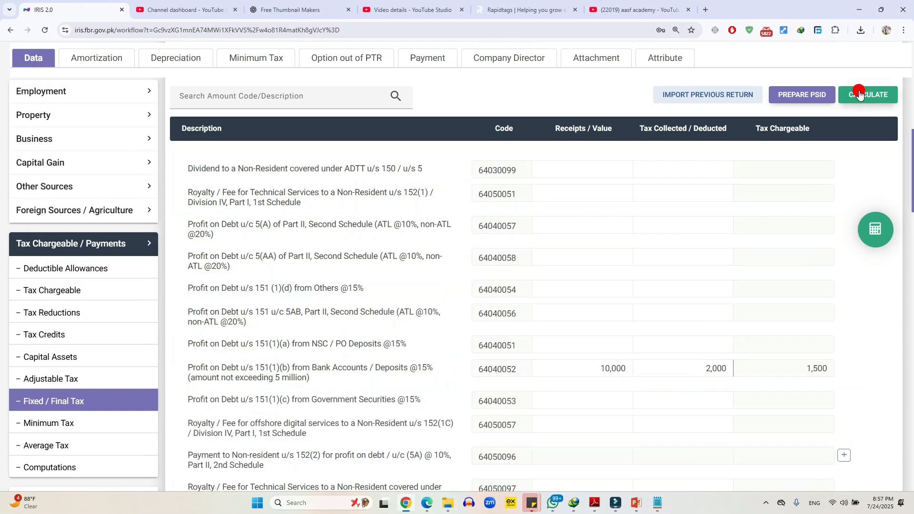
left_click(860, 94)
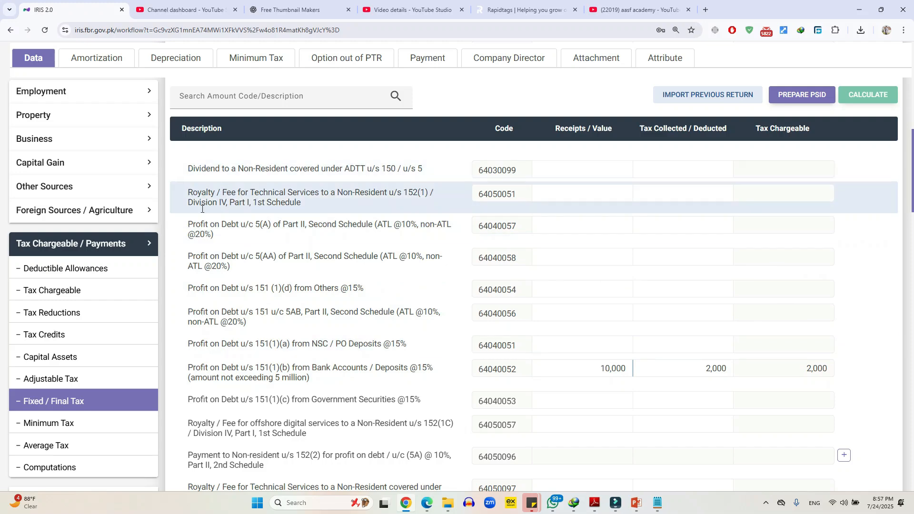
In the Wealth Statement's Reconciliation of Net Assets, enter 1,000,000 as income declared subject to Normal Tax and recalculate.
left_click(140, 254)
left_click(103, 273)
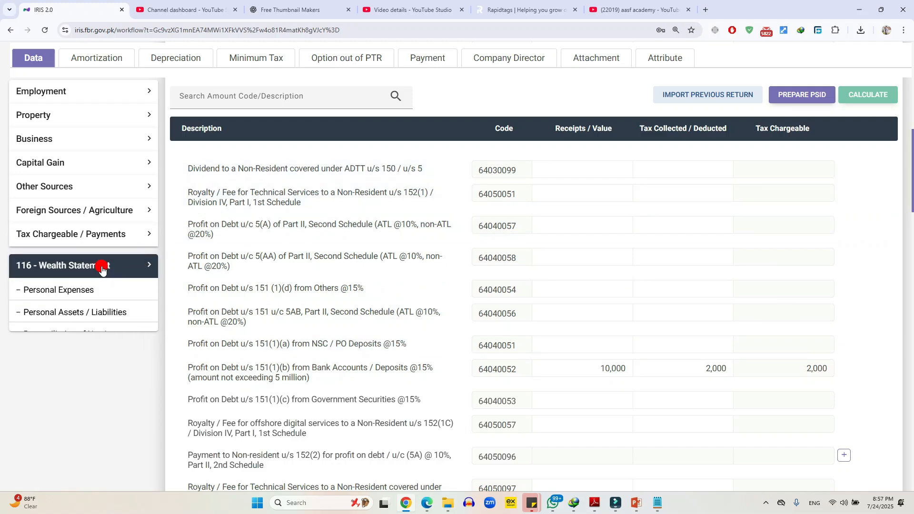
left_click(94, 340)
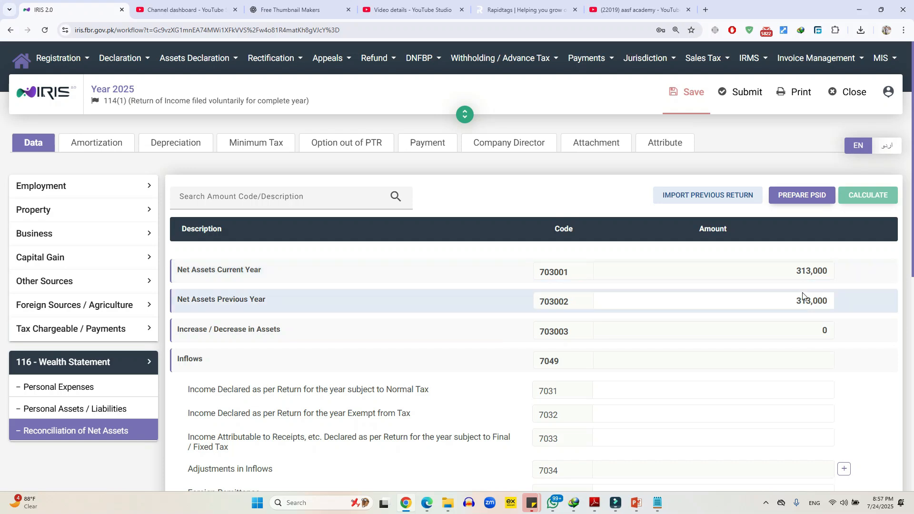
left_click(795, 299)
left_click(857, 302)
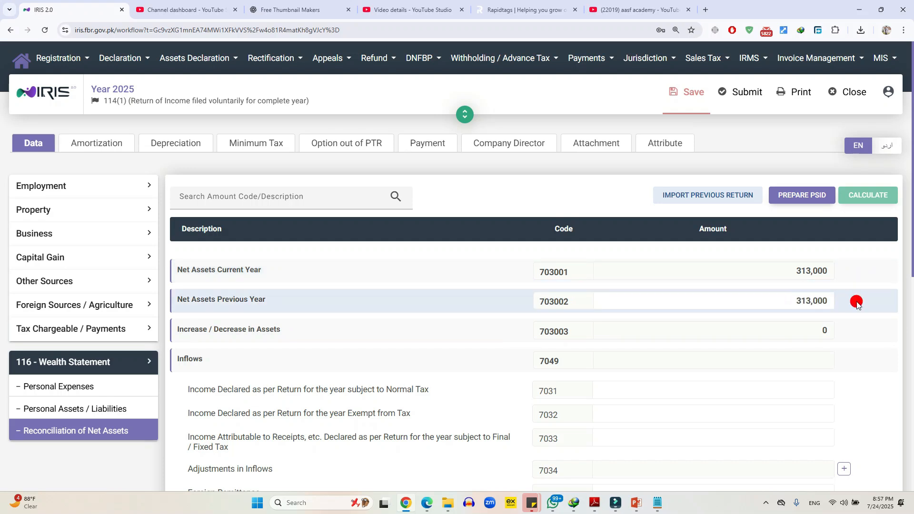
scroll(806, 303, "down", 3)
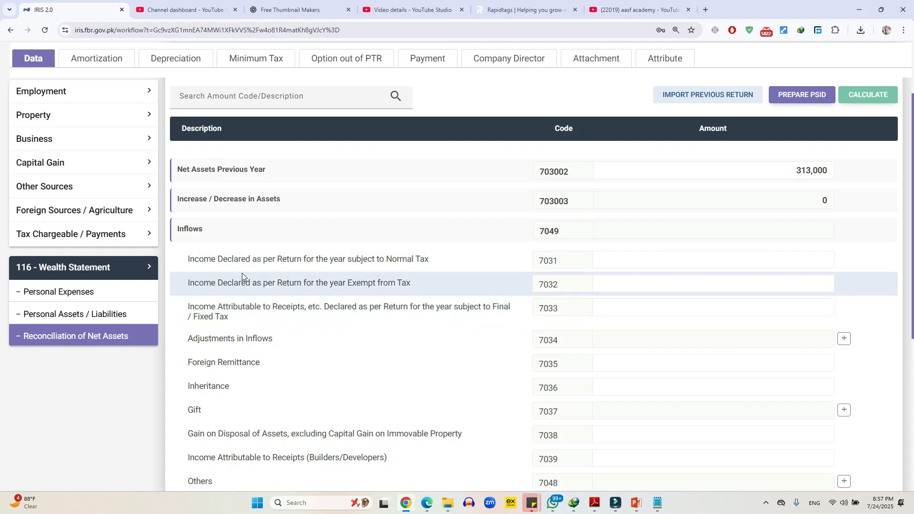
left_click_drag(217, 260, 417, 258)
left_click(416, 257)
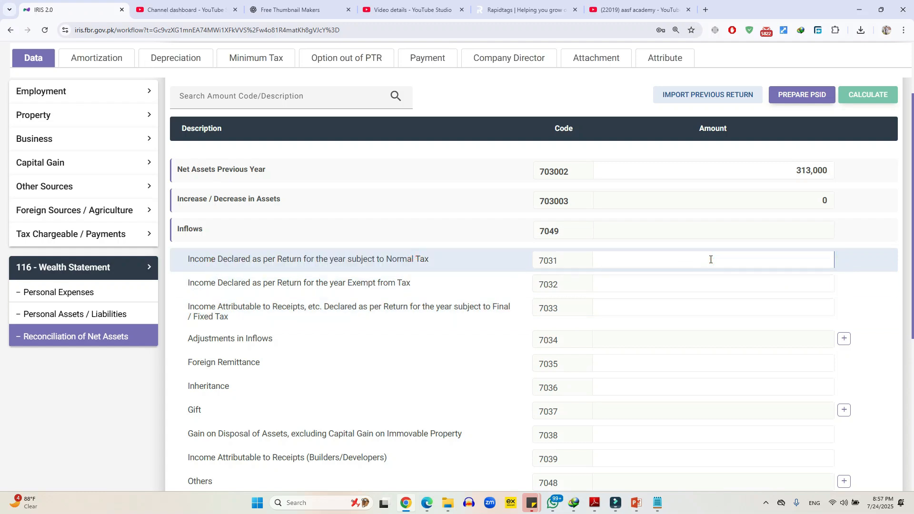
type("100")
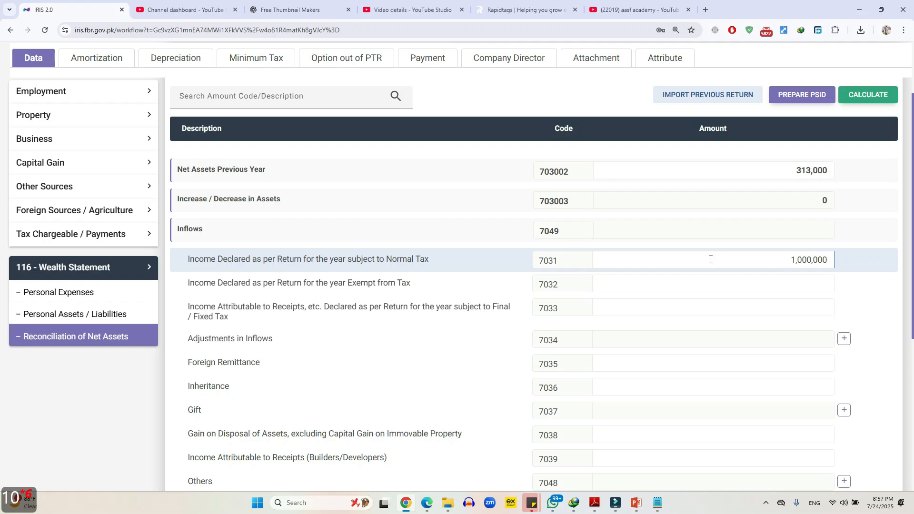
left_click_drag(238, 261, 380, 259)
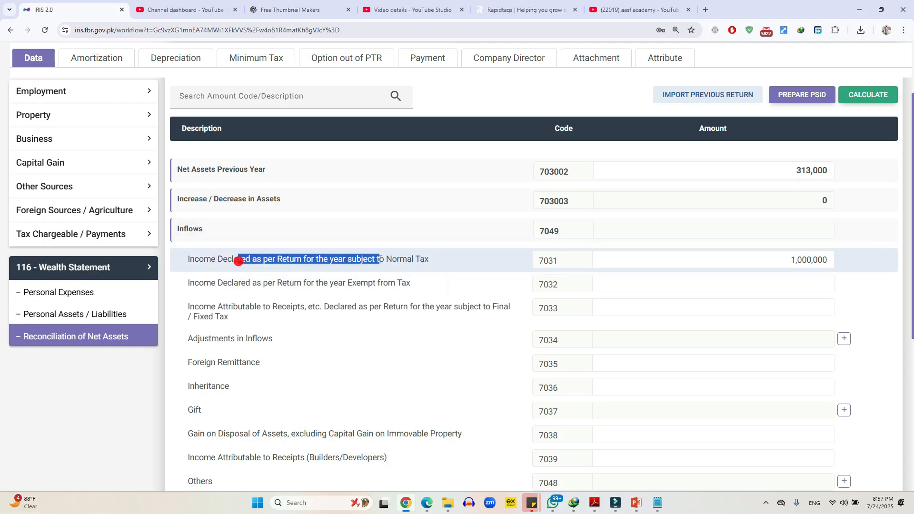
left_click(379, 259)
left_click(881, 93)
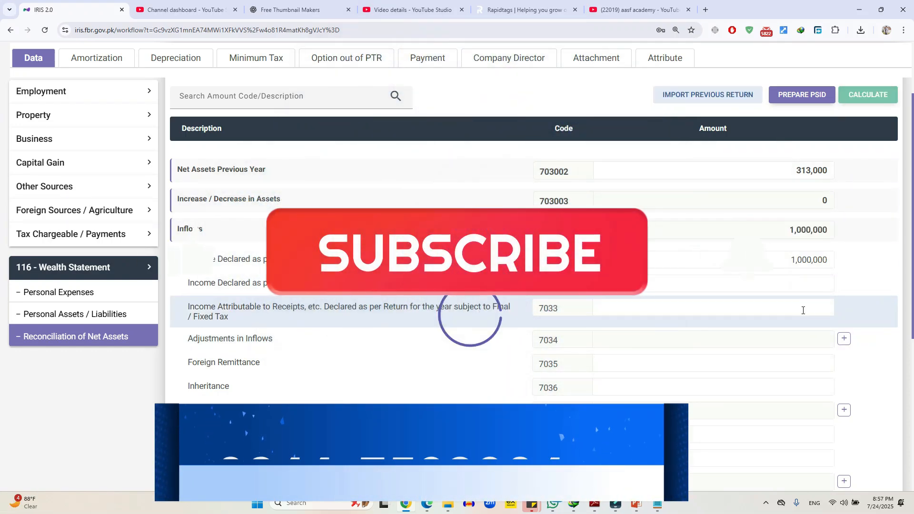
Copy the 10,000 Bank Profit from the note in Notepad into the reconciliation's income subject to Final / Fixed Tax, and recalculate.
left_click(804, 311)
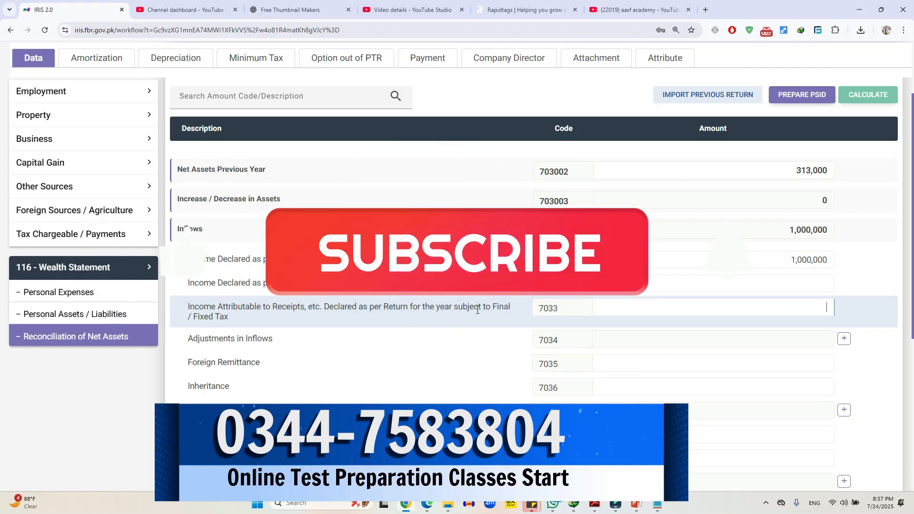
left_click_drag(492, 306, 229, 317)
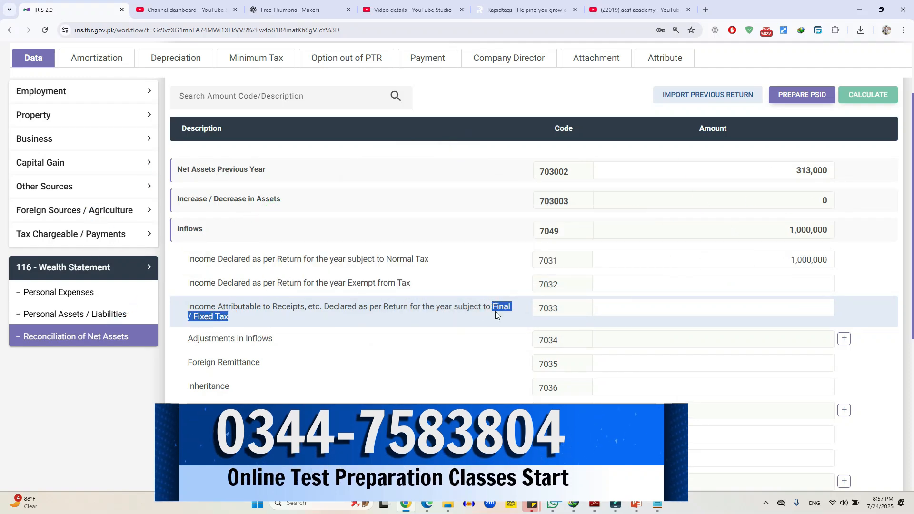
left_click(658, 505)
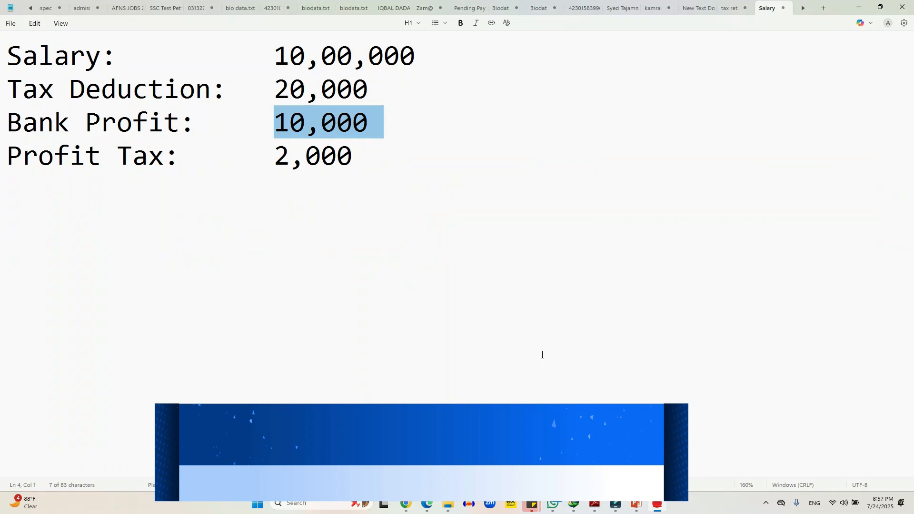
left_click(291, 127)
left_click_drag(276, 121, 385, 112)
key("ctrl+c")
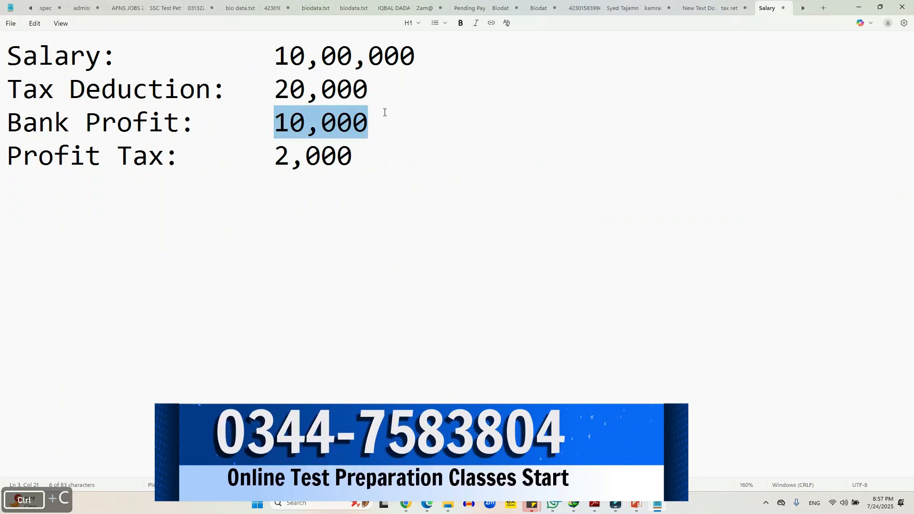
left_click(658, 505)
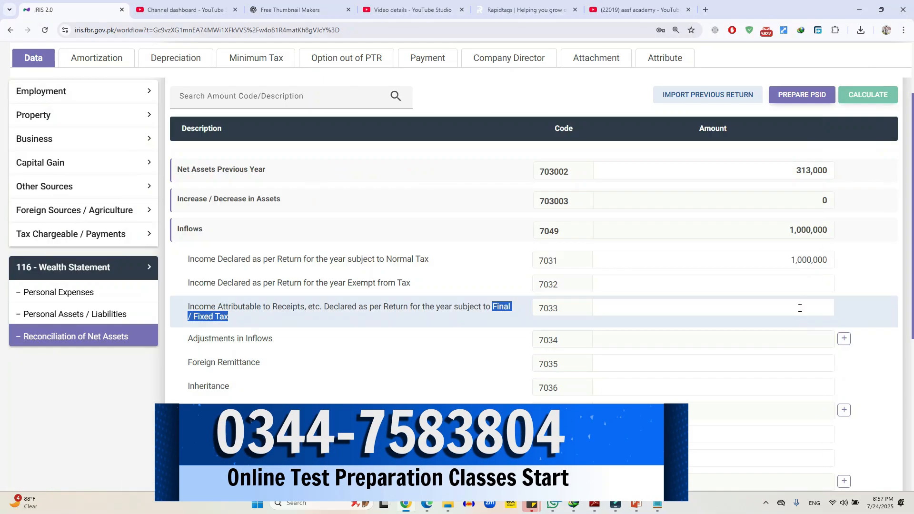
left_click(800, 308)
key("ctrl+v")
left_click(851, 97)
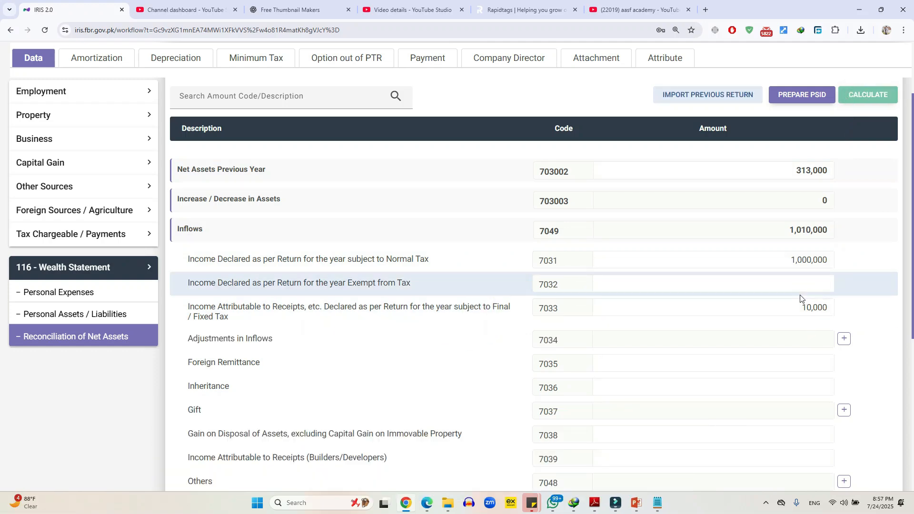
Copy the Unreconciled Amount figure of 1,010,000 from the Reconciliation of Net Assets.
scroll(800, 299, "down", 6)
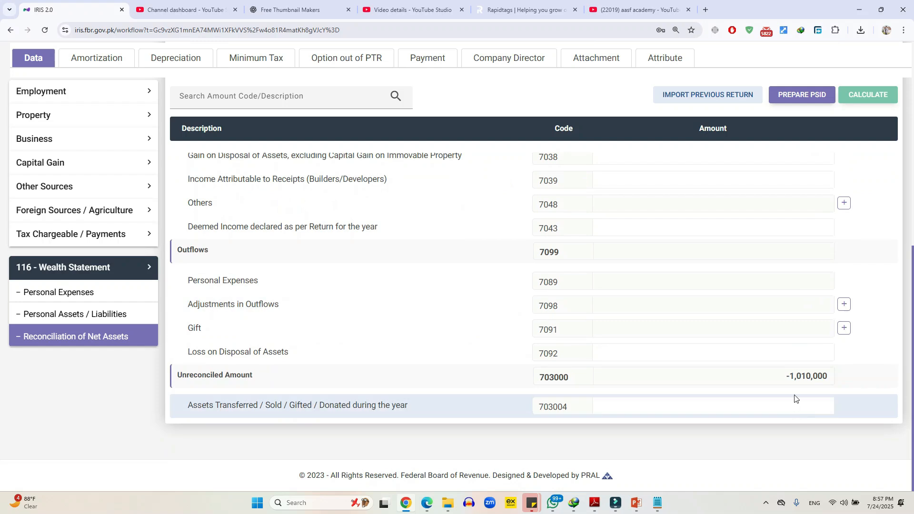
left_click_drag(792, 378, 837, 380)
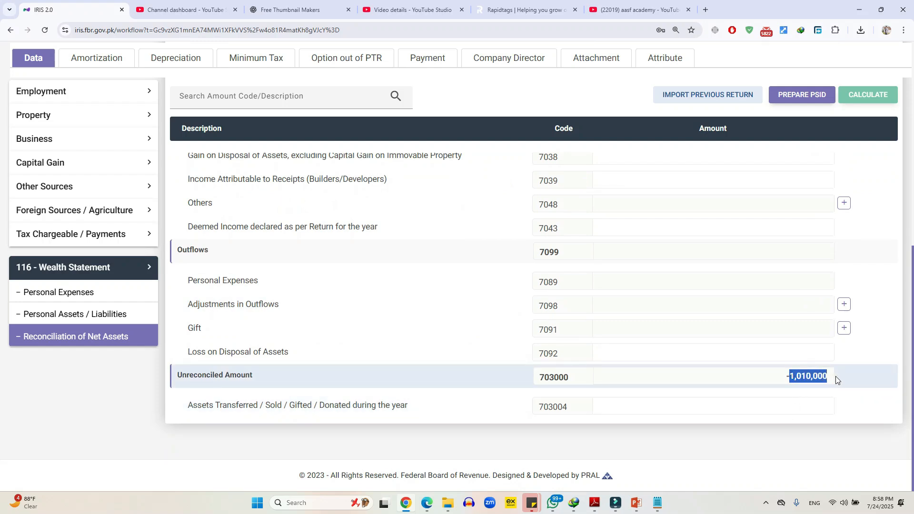
key("ctrl+c")
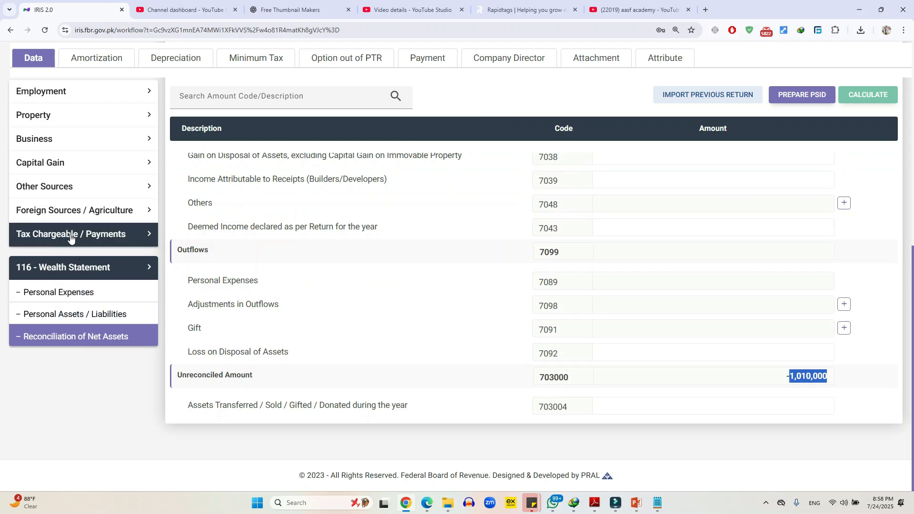
Paste the copied 1,010,000 into Other Personal / Household Expenses under the Wealth Statement's Personal Expenses and recalculate.
left_click(71, 292)
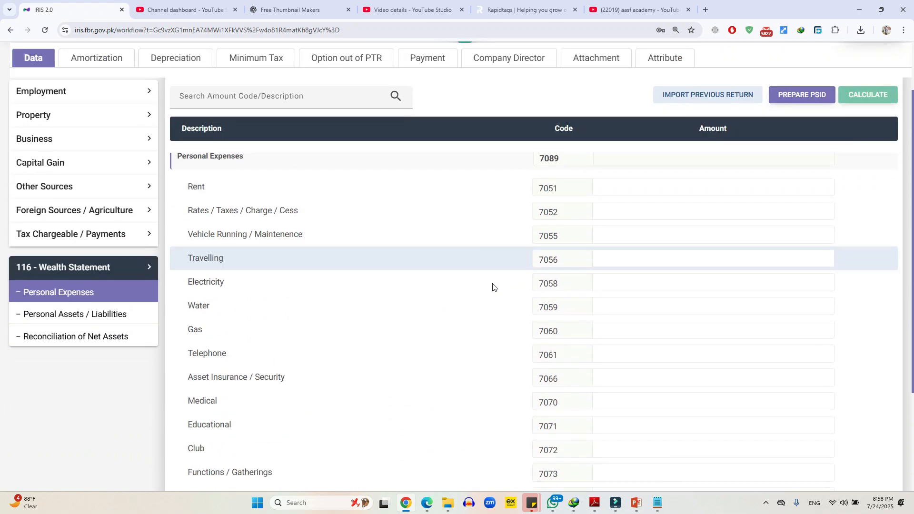
scroll(494, 287, "down", 1)
left_click_drag(292, 214, 604, 208)
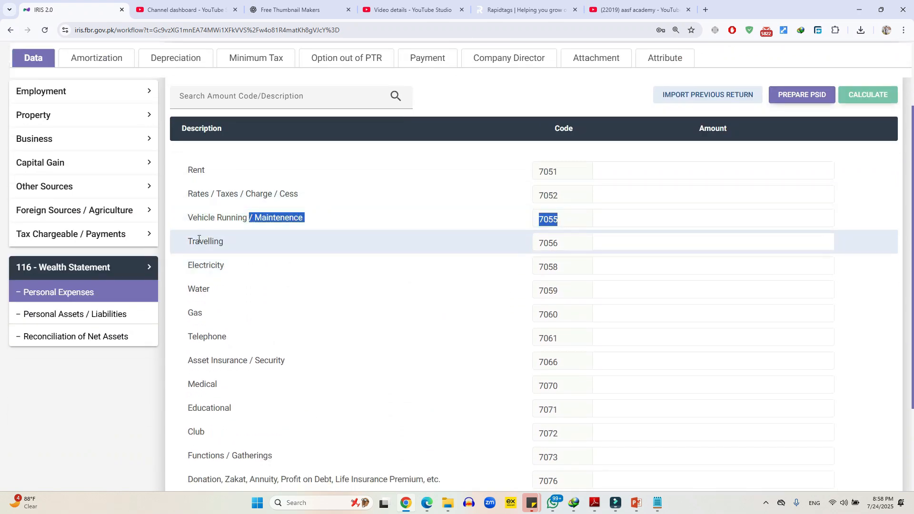
left_click(214, 241)
left_click(210, 268)
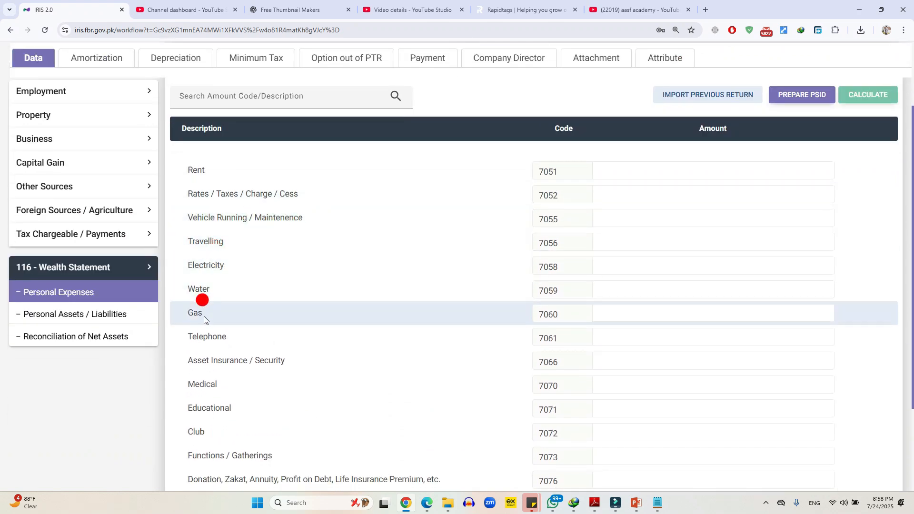
scroll(333, 241, "down", 3)
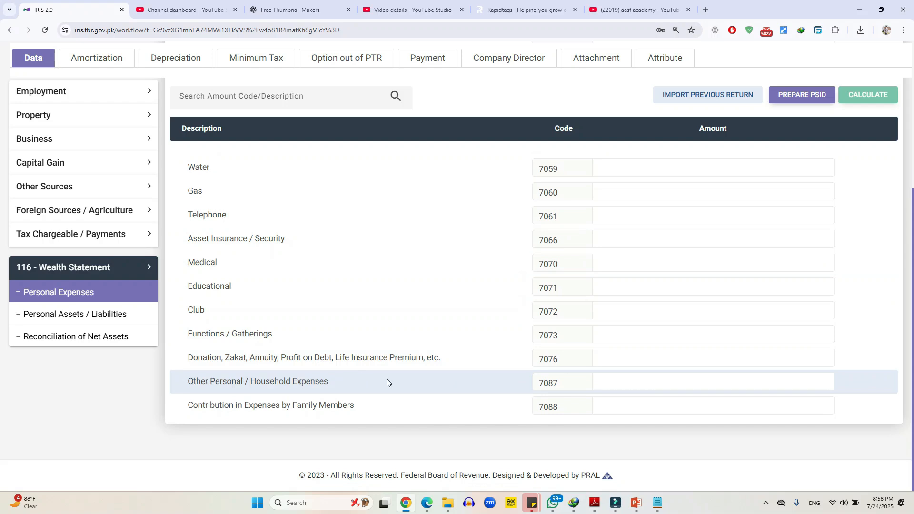
left_click(666, 381)
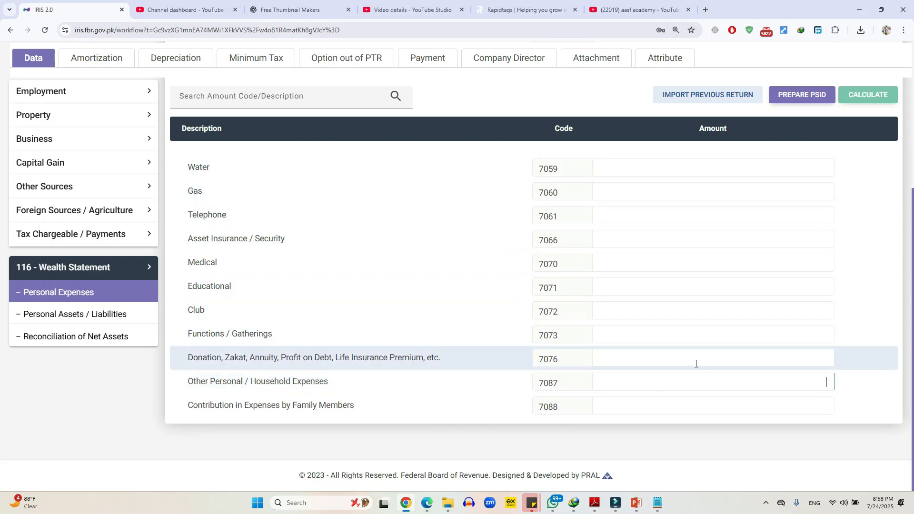
left_click(695, 383)
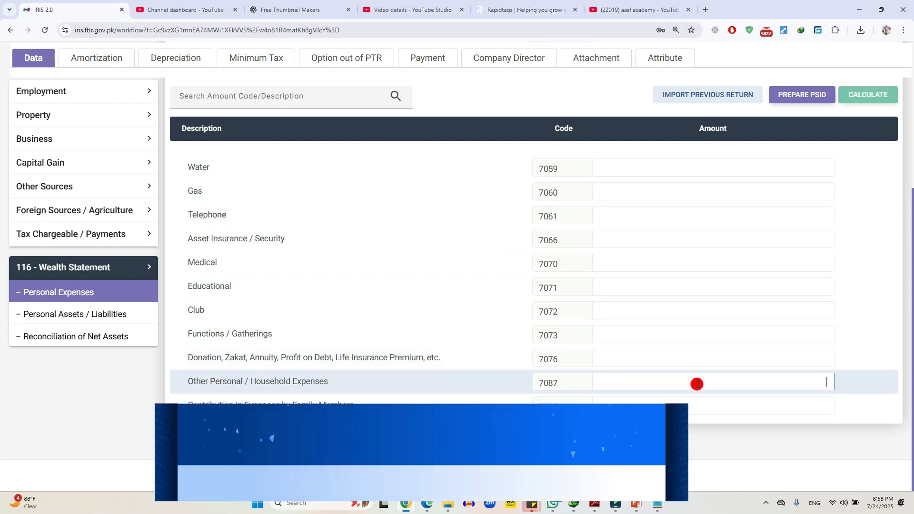
key("ctrl+v")
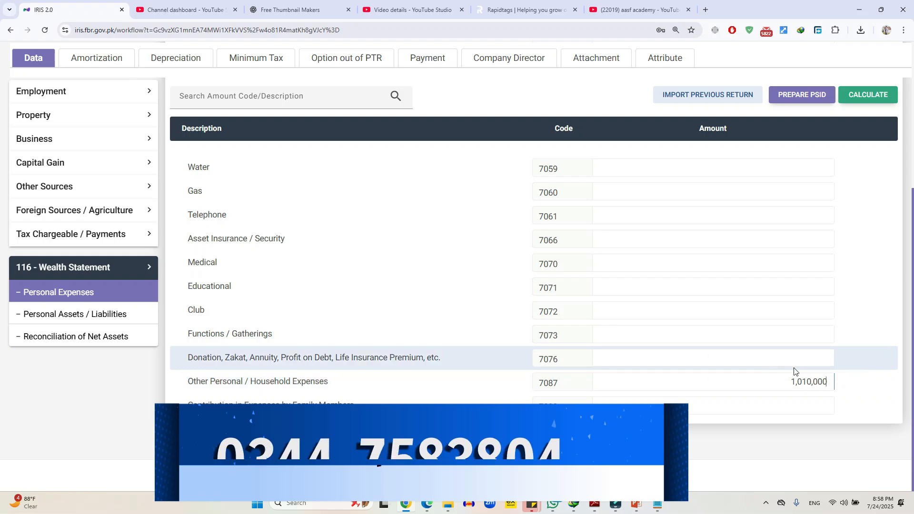
left_click(864, 98)
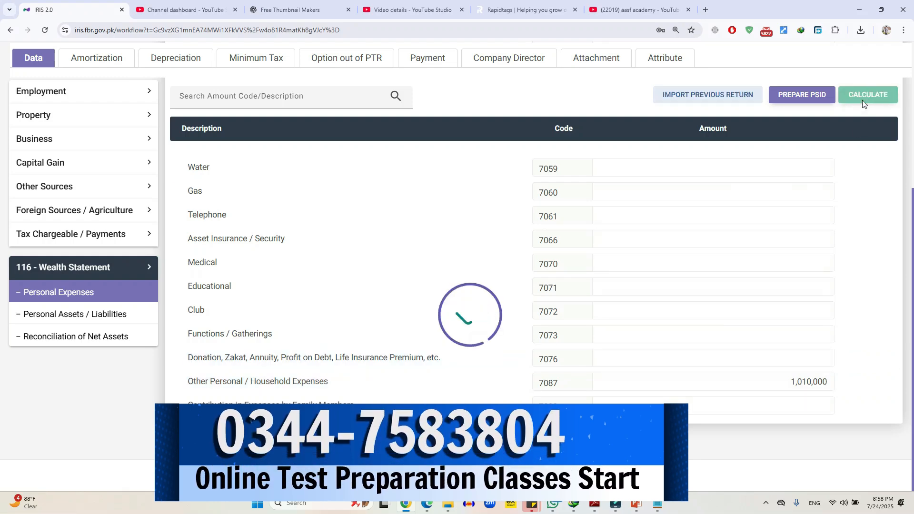
Check the Reconciliation of Net Assets, clear the Other Personal / Household Expenses amount in Personal Expenses, and recalculate.
scroll(805, 301, "down", 5)
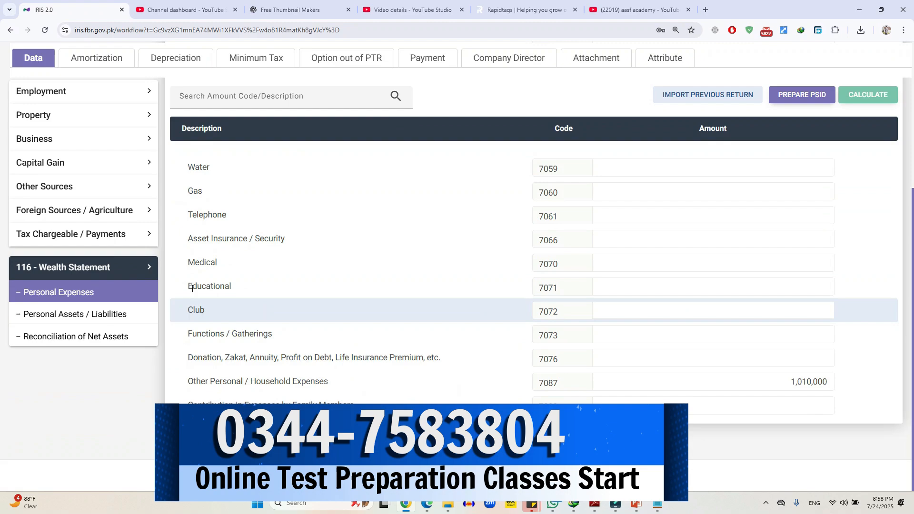
left_click(97, 335)
scroll(667, 312, "down", 5)
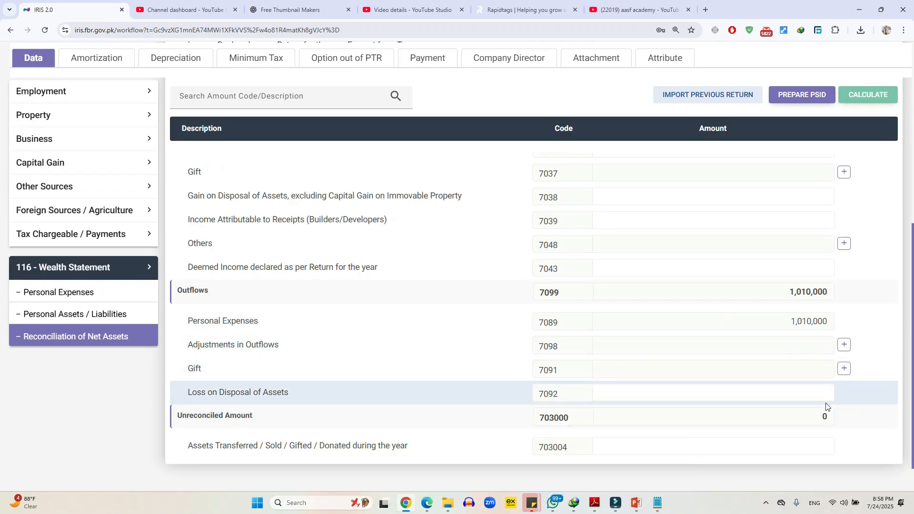
scroll(806, 377, "up", 10)
scroll(805, 379, "down", 5)
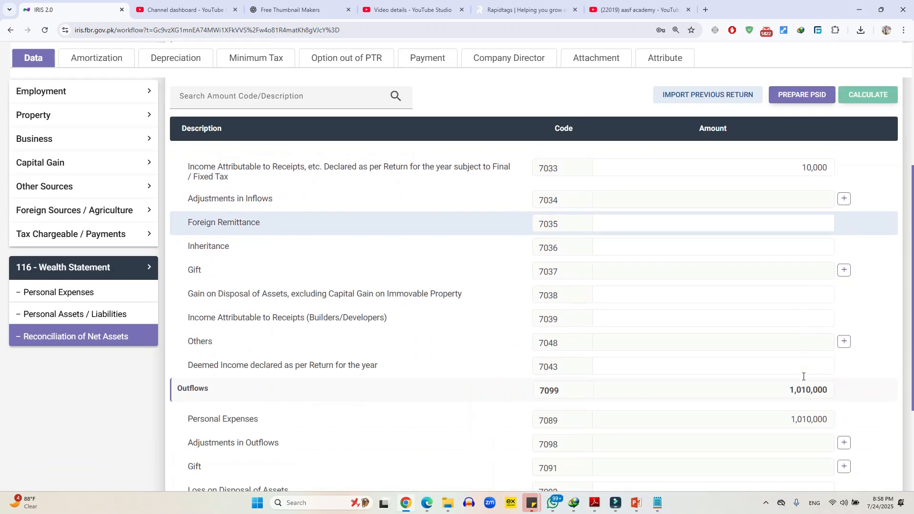
left_click(48, 298)
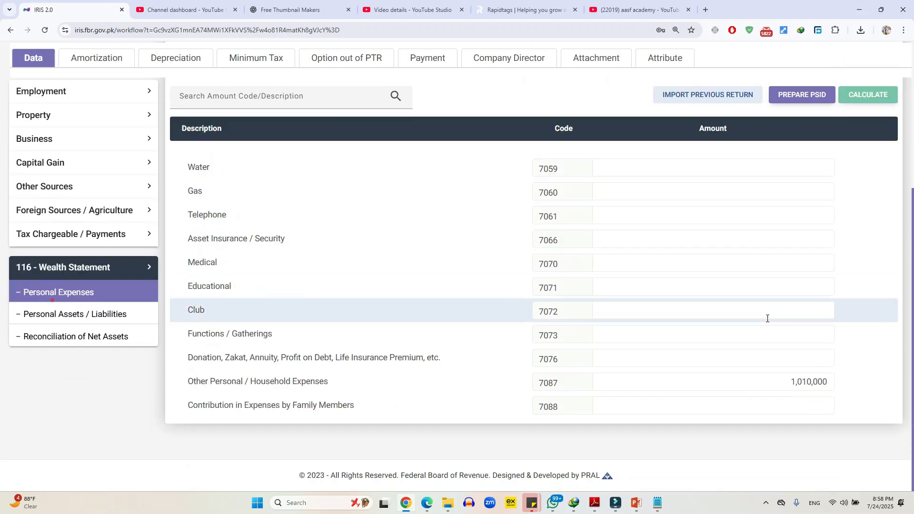
left_click(821, 391)
key("BackSpace")
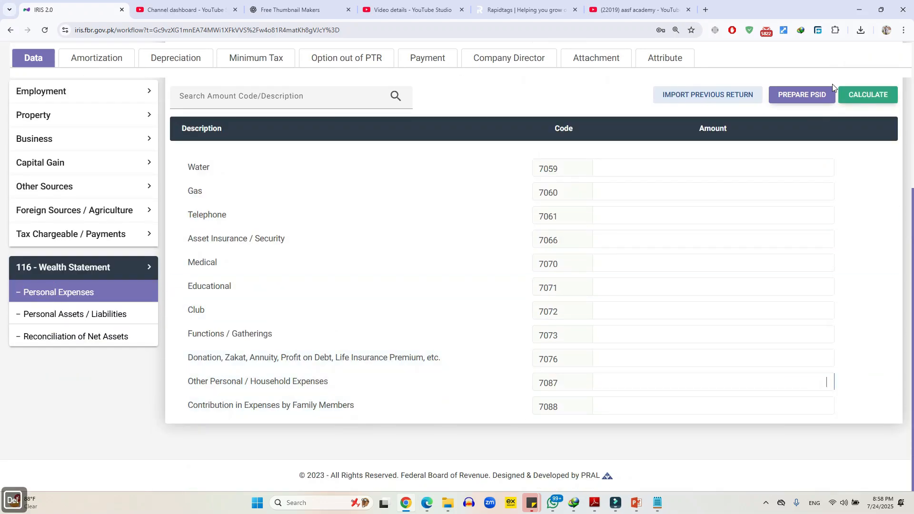
left_click(868, 94)
In Personal Assets / Liabilities, enter 100,000 as Cash (Non-Business) and recalculate.
left_click(126, 314)
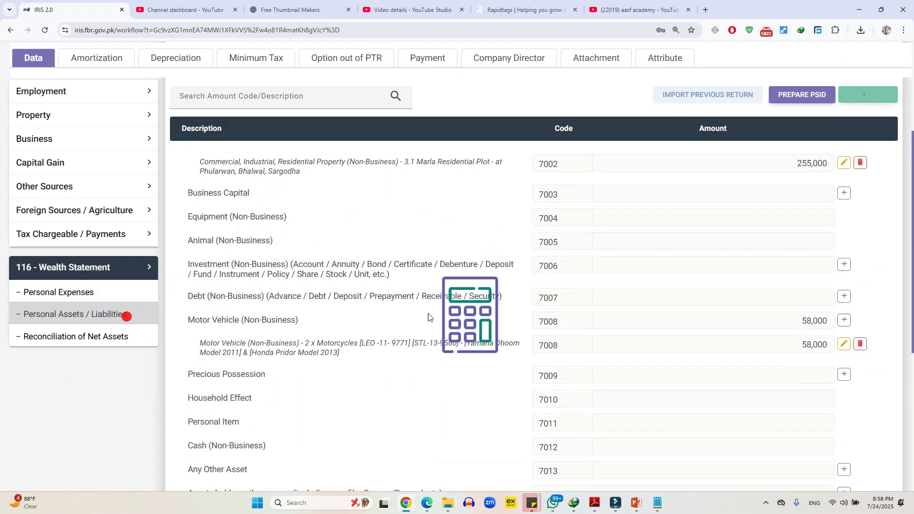
scroll(635, 309, "down", 2)
scroll(634, 308, "down", 1)
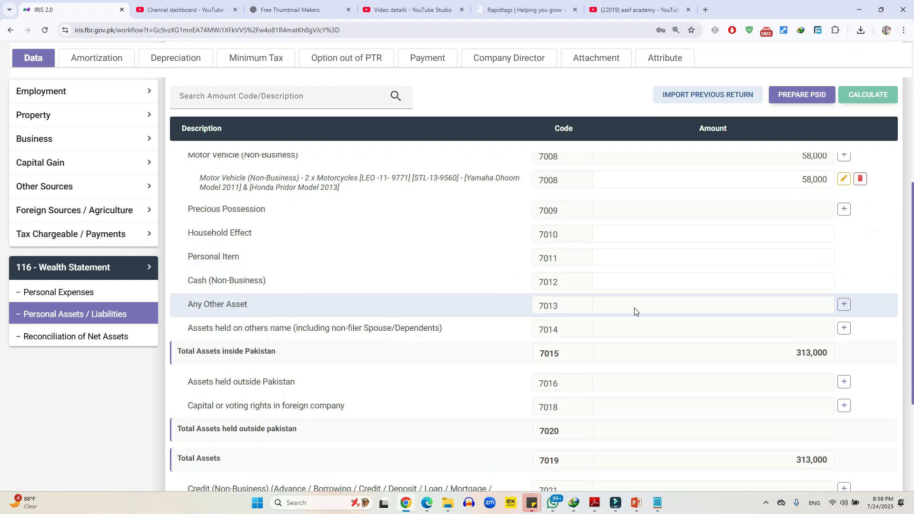
scroll(635, 311, "down", 1)
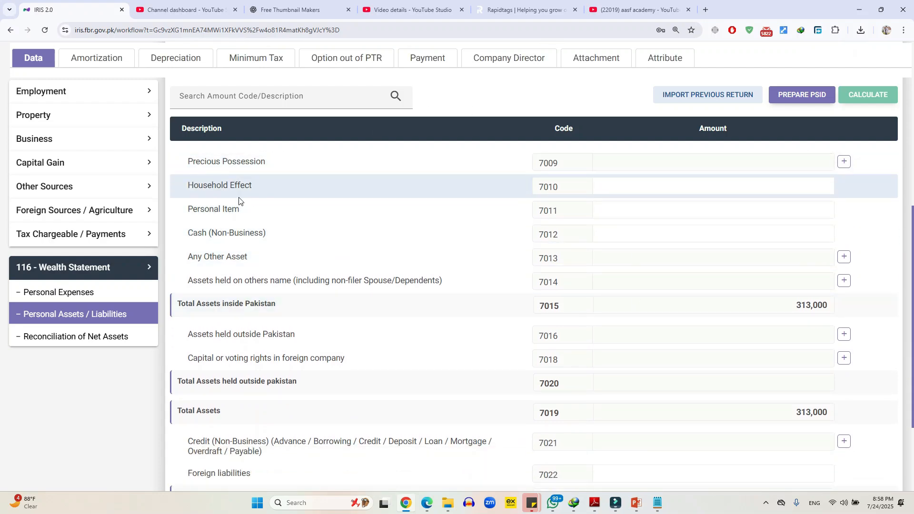
left_click(667, 230)
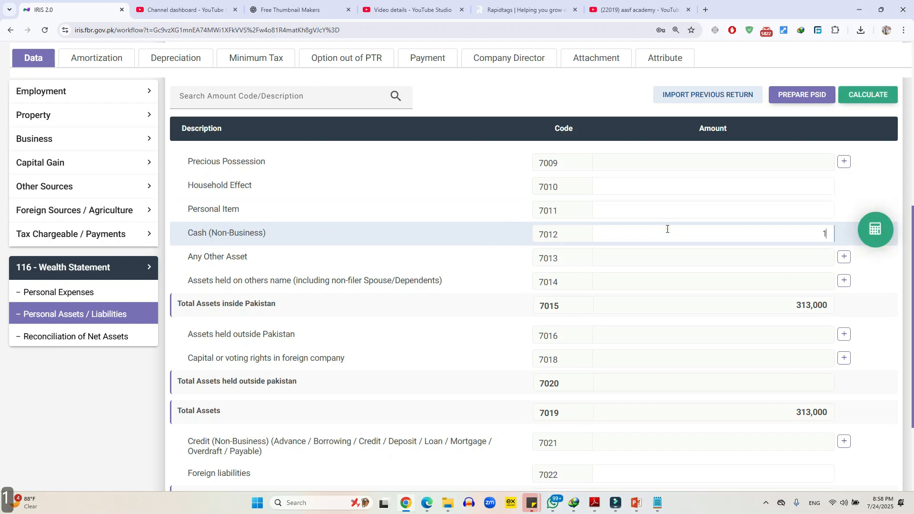
type("1000")
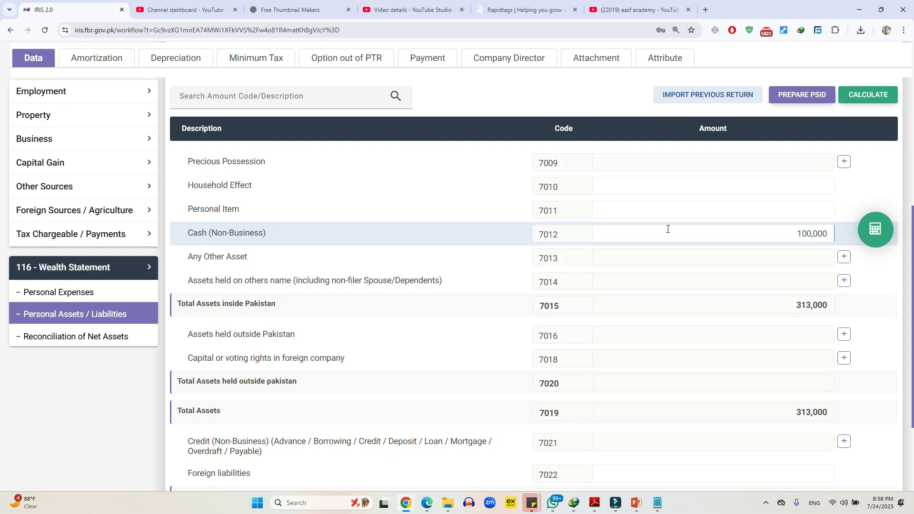
left_click(871, 95)
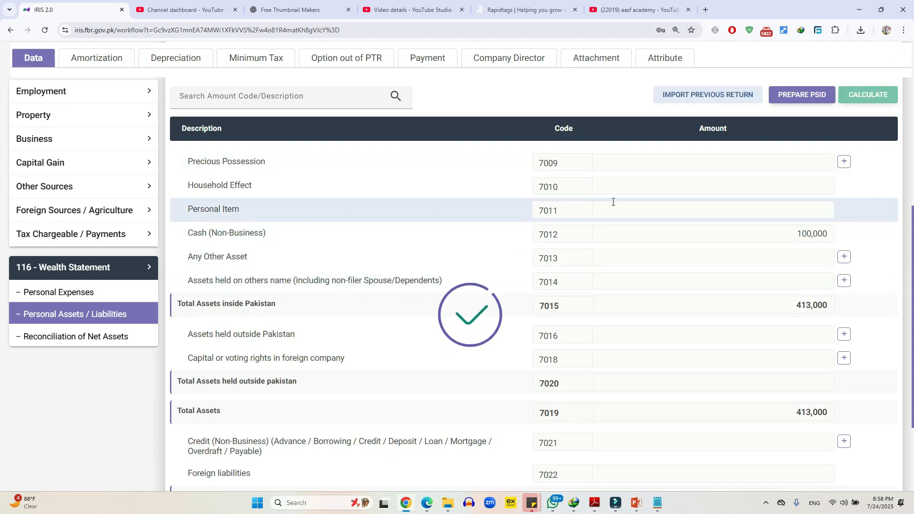
Enter 50,000 as the Personal Item amount and recalculate.
left_click(707, 202)
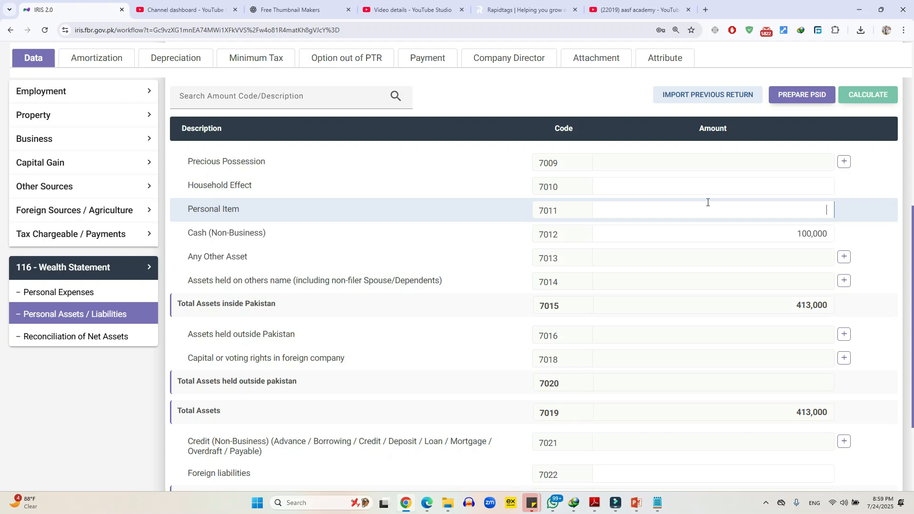
type("500000")
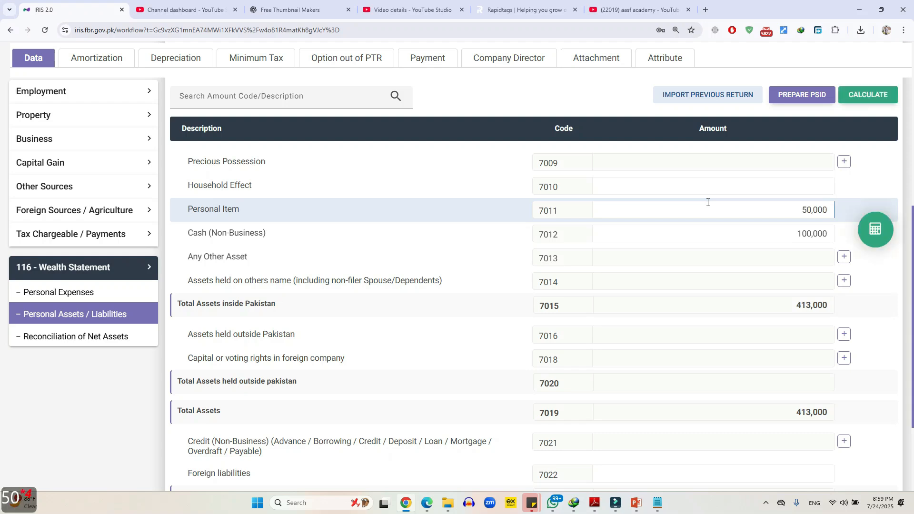
left_click(856, 97)
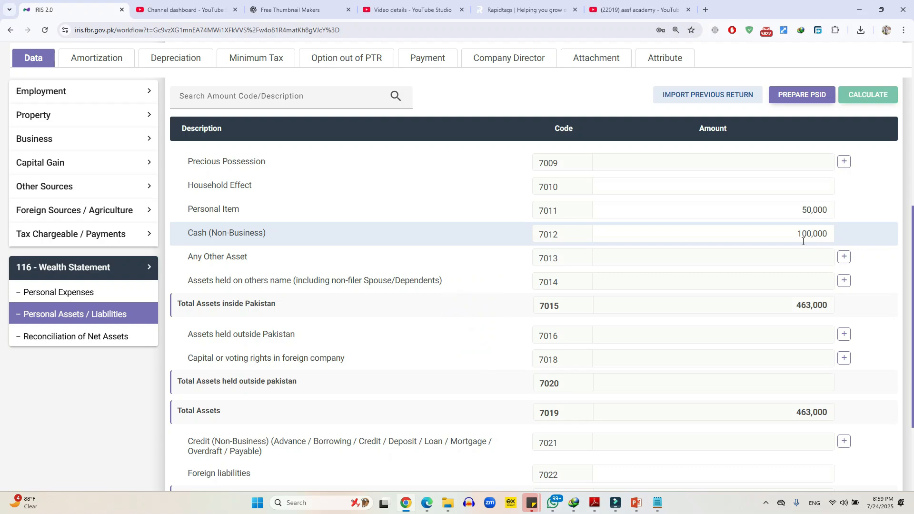
Review the current and previous year net assets in the Reconciliation of Net Assets and copy the Unreconciled Amount figure of 860,000.
left_click(91, 339)
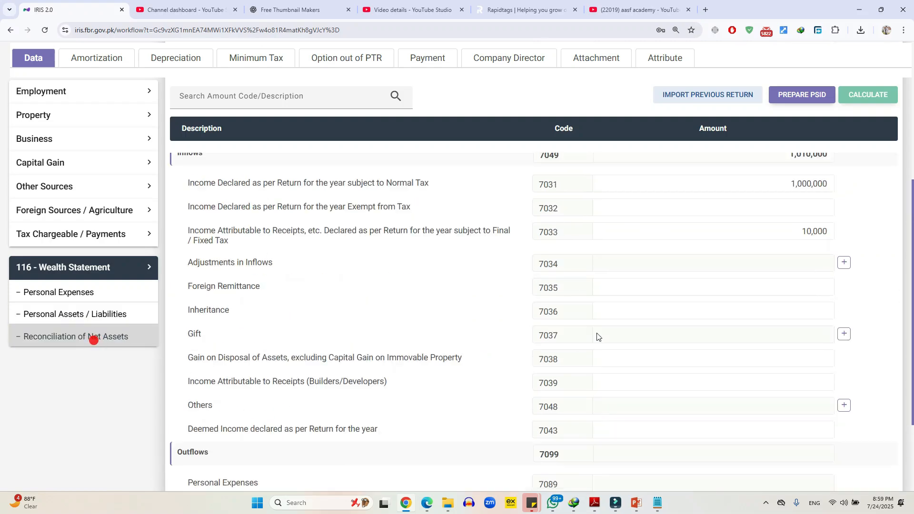
double_click(792, 330)
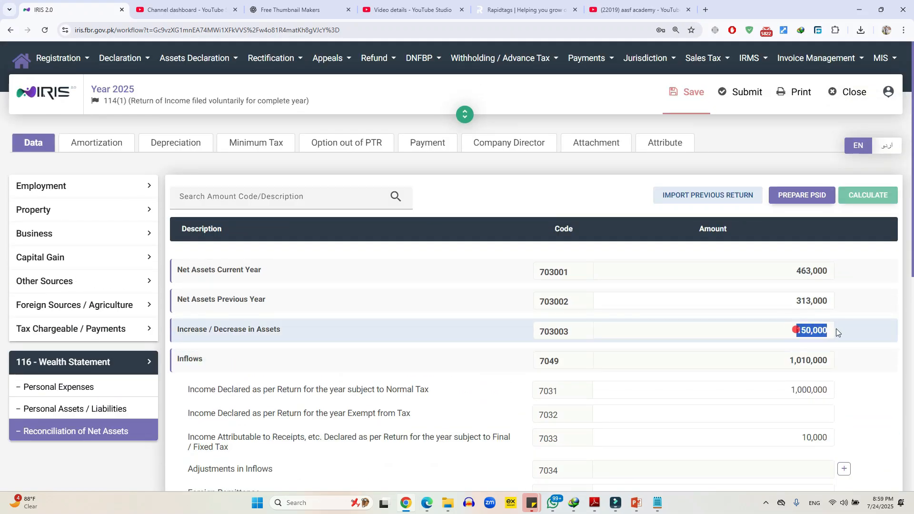
left_click_drag(199, 330, 281, 329)
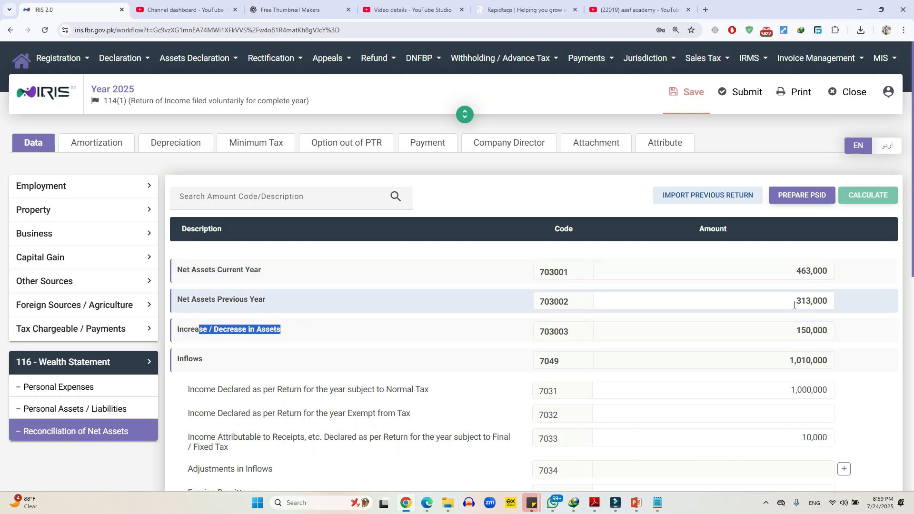
left_click_drag(794, 304, 843, 302)
left_click_drag(794, 269, 840, 271)
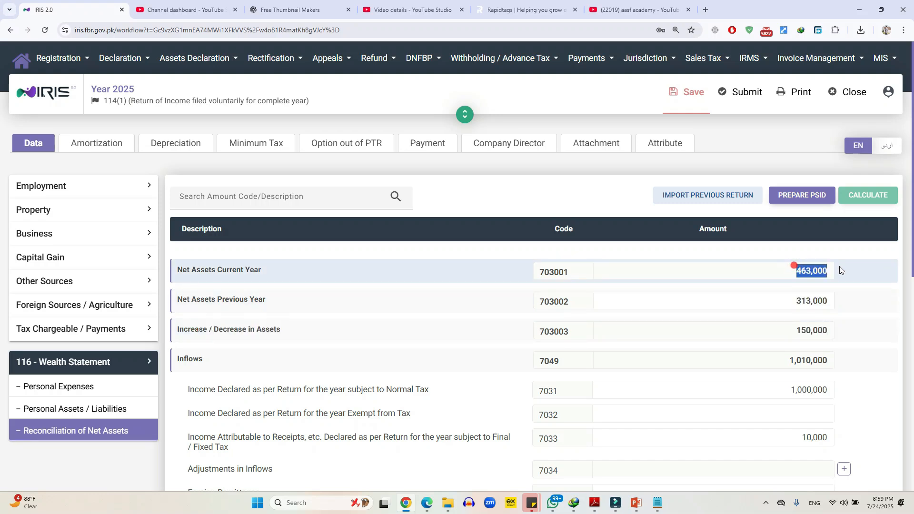
scroll(794, 347, "down", 9)
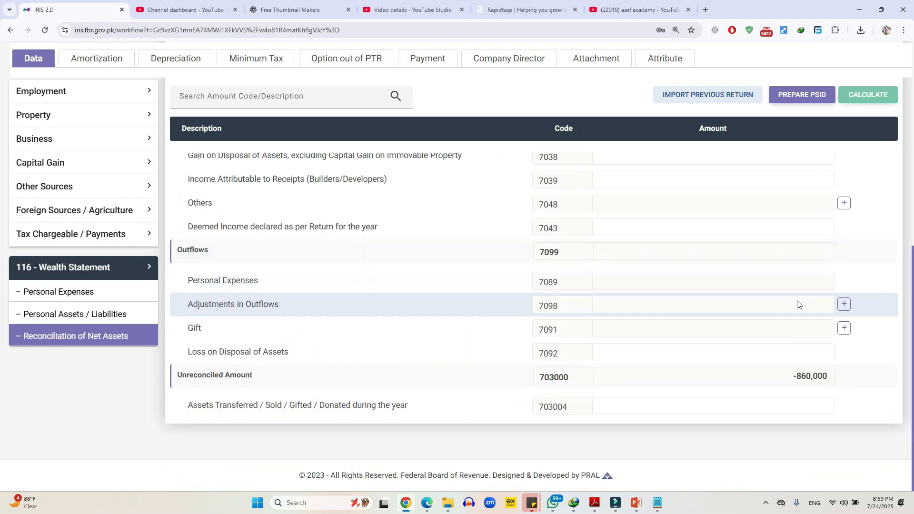
left_click_drag(796, 375, 833, 375)
key("ctrl+c")
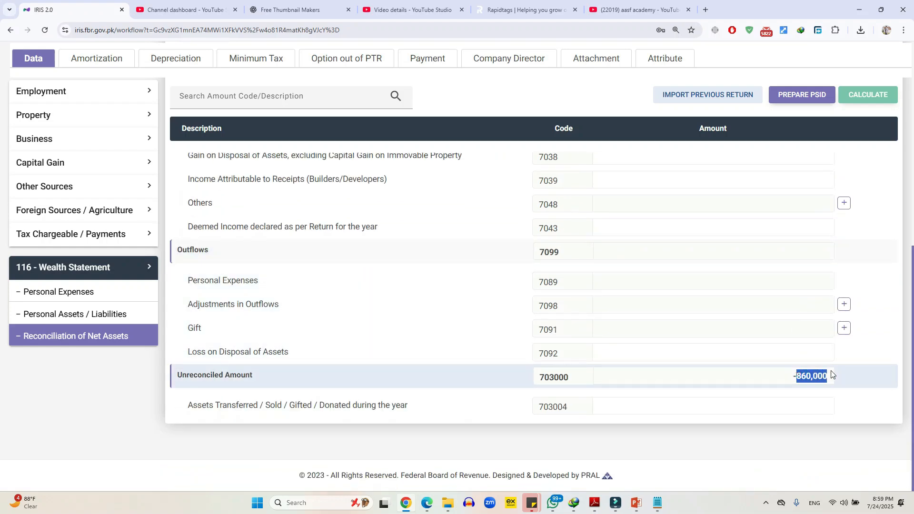
Enter the copied 860,000 as Other Personal / Household Expenses in Personal Expenses and recalculate.
left_click(107, 288)
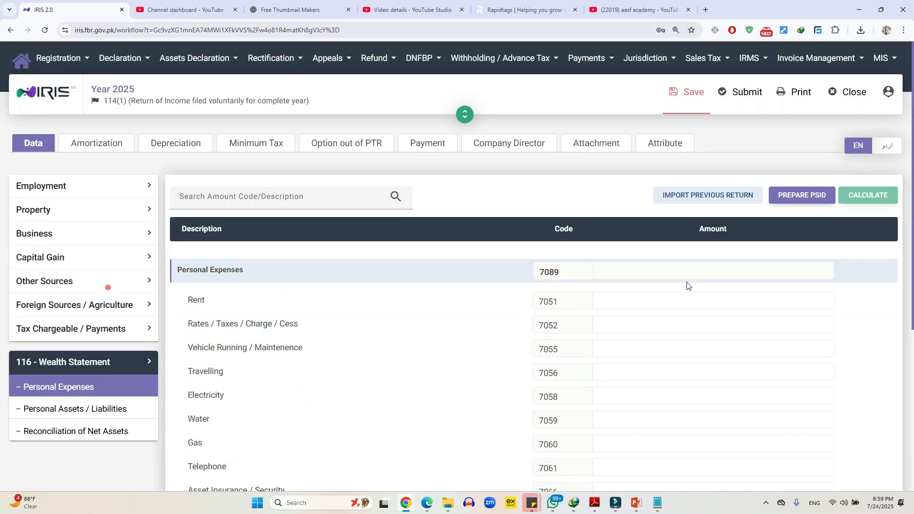
scroll(687, 286, "down", 5)
left_click(685, 384)
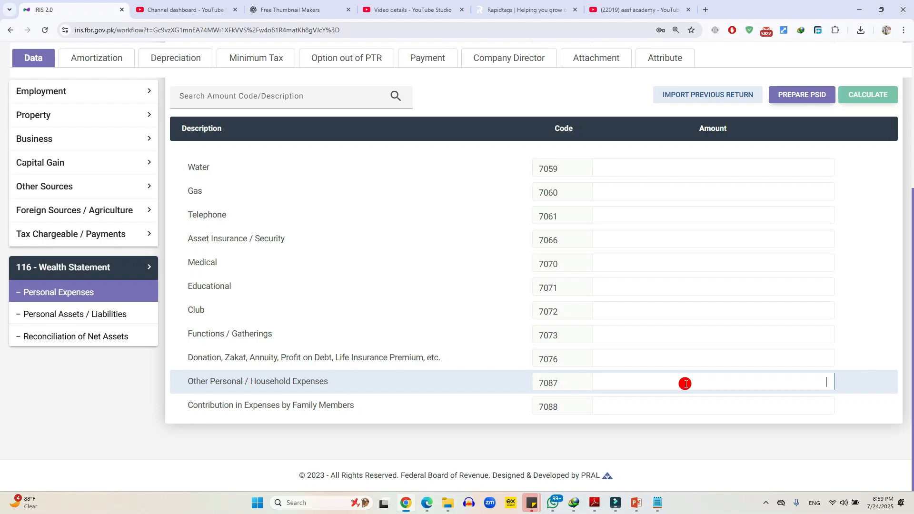
key("ctrl+v")
left_click(877, 98)
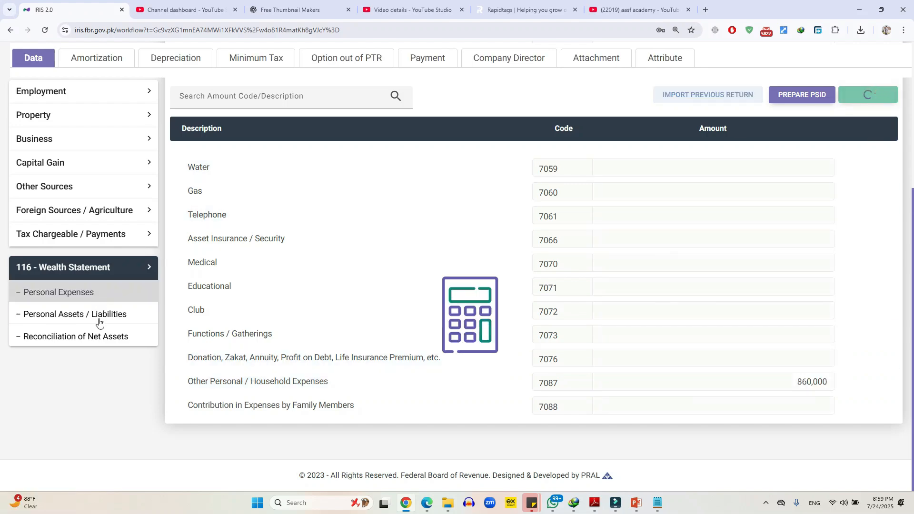
Check the Unreconciled Amount in the Reconciliation of Net Assets and save the return.
left_click(98, 337)
scroll(595, 314, "down", 10)
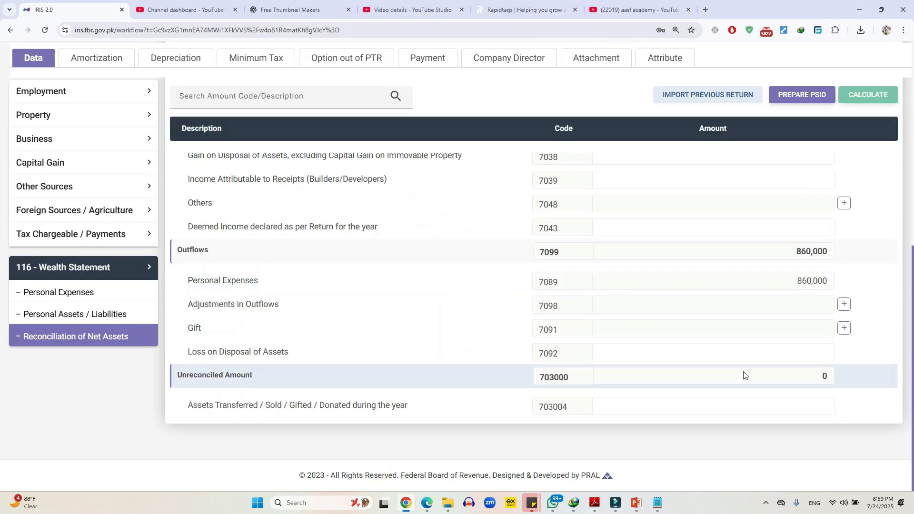
scroll(787, 392, "up", 9)
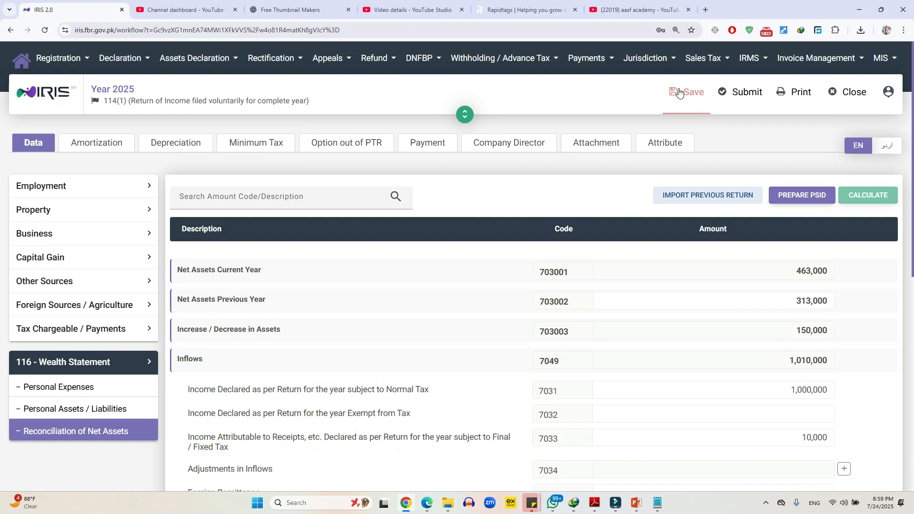
left_click(680, 91)
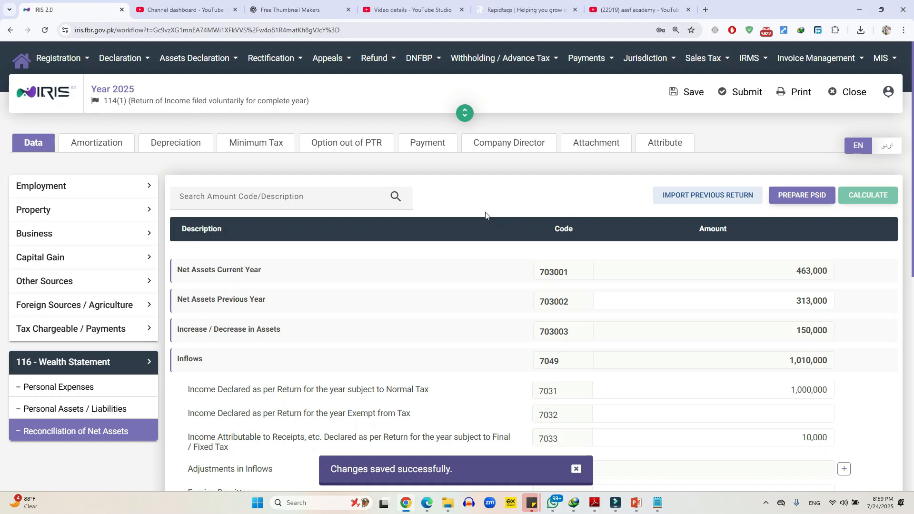
In the return's attributes, set the number of children for whom Educational Fee is paid to 3 and save.
left_click(661, 149)
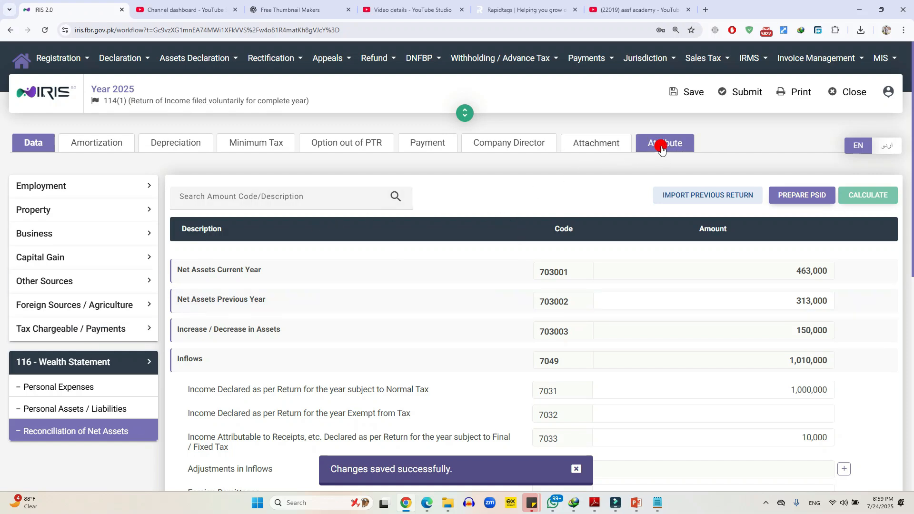
scroll(661, 149, "down", 2)
left_click(521, 308)
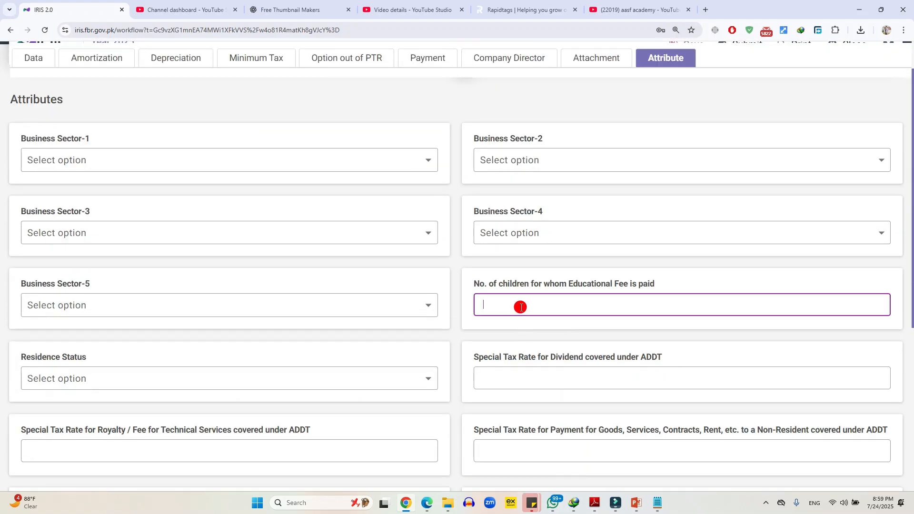
type("3")
scroll(653, 124, "up", 2)
left_click(687, 94)
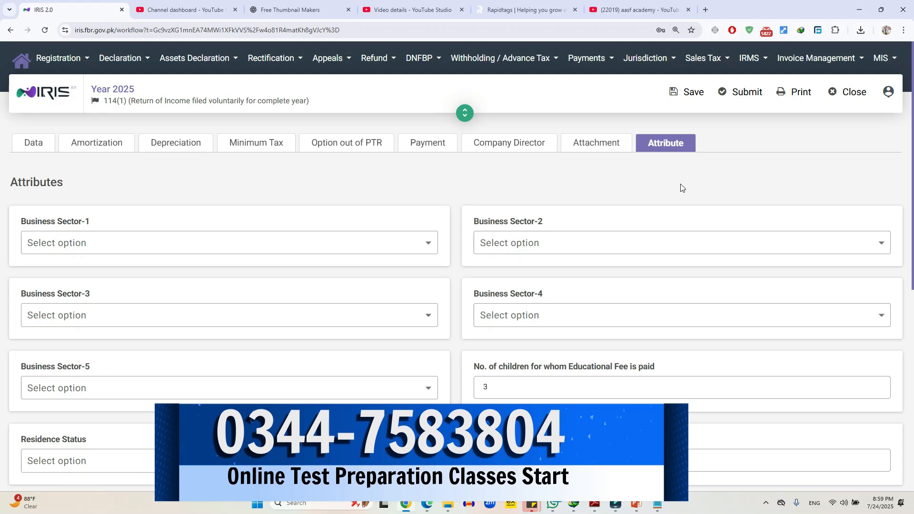
Close the Year 2025 return and go back to the dashboard.
left_click(860, 93)
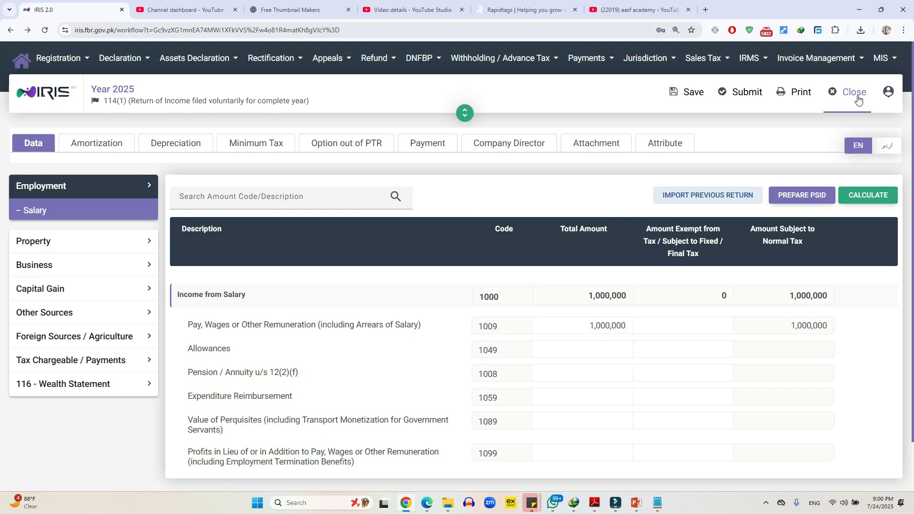
left_click(858, 98)
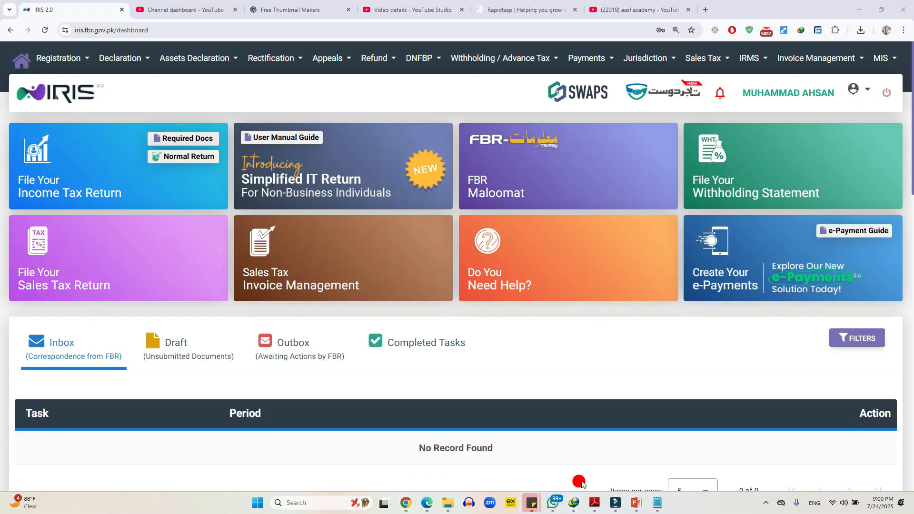